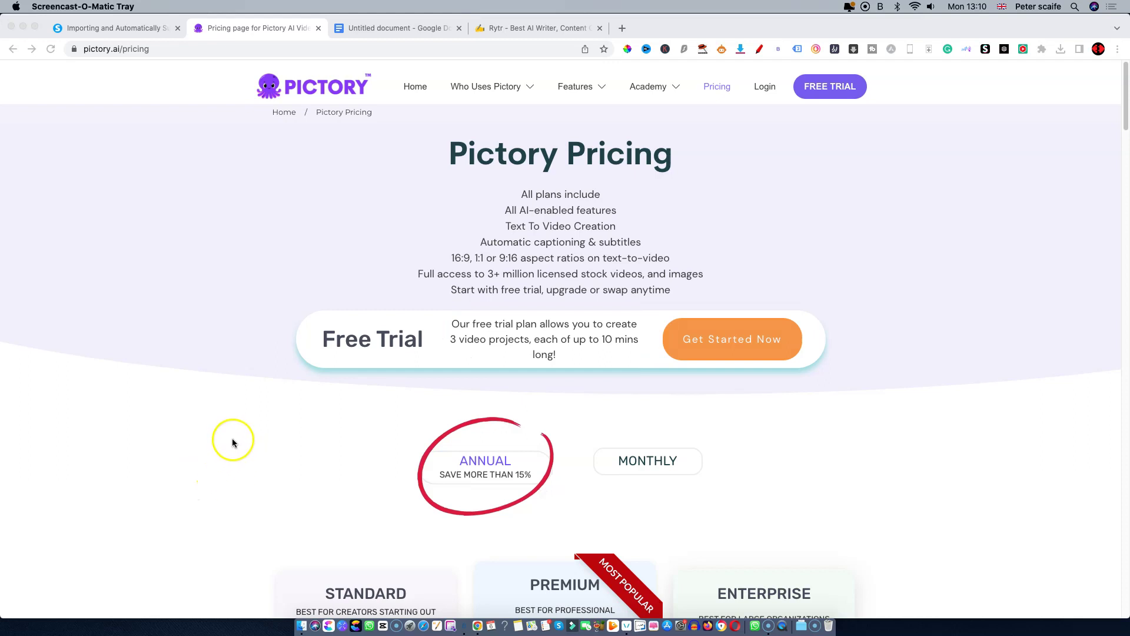
Log in to Pictory and start a new Script to Video project.
click(765, 86)
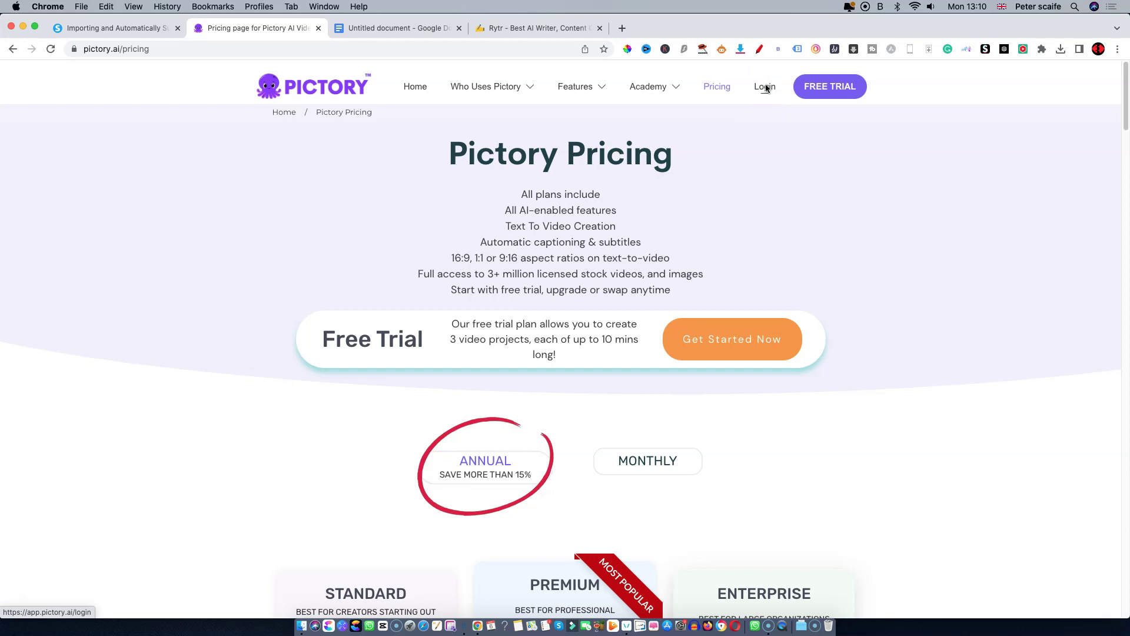
click(765, 86)
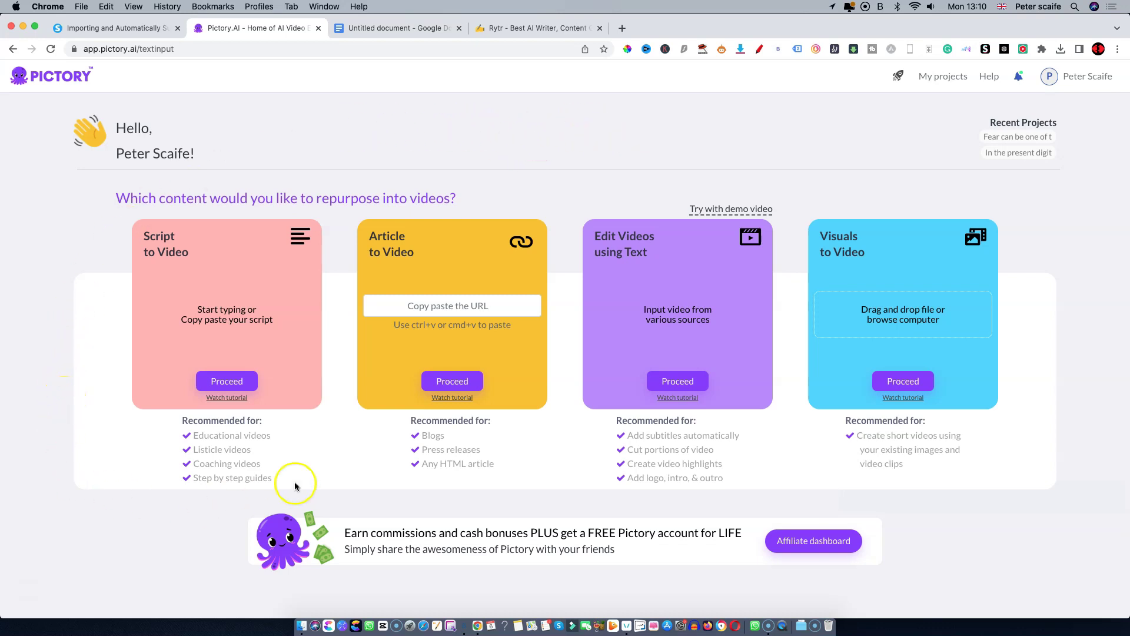
click(229, 382)
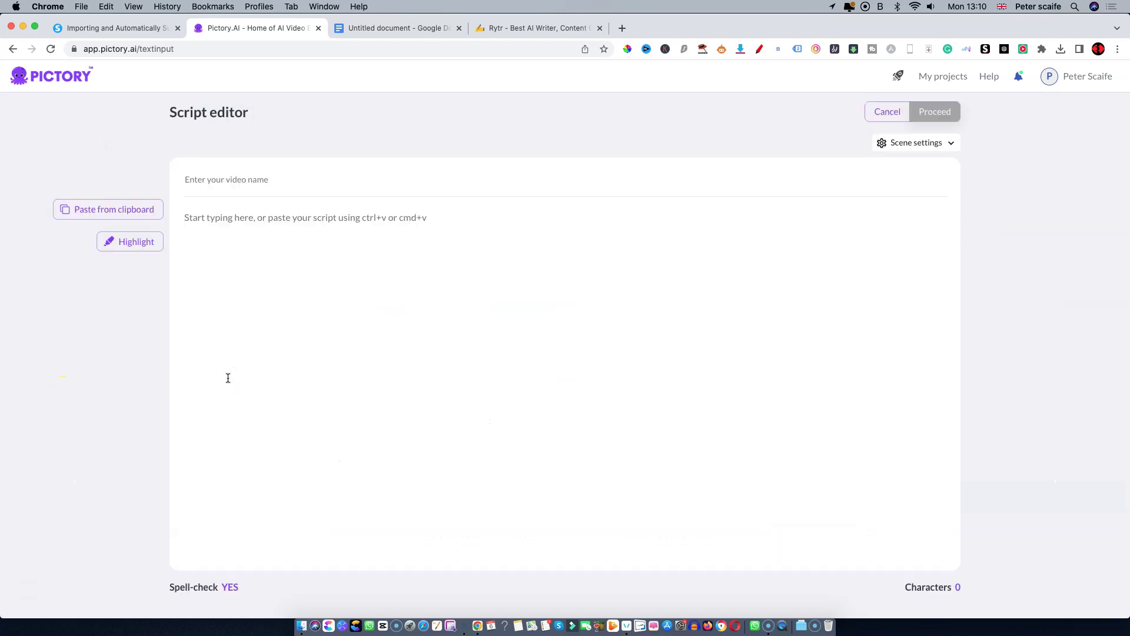
Copy the first two paragraphs of the fear script from the Google Docs document.
click(397, 27)
click(343, 245)
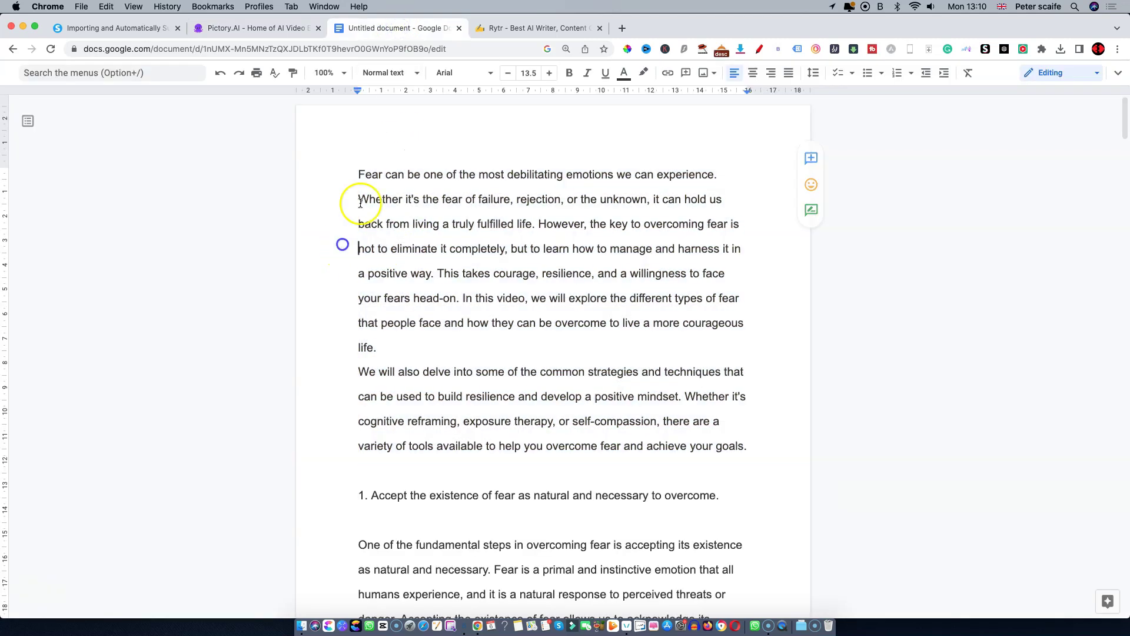
drag(359, 175, 759, 450)
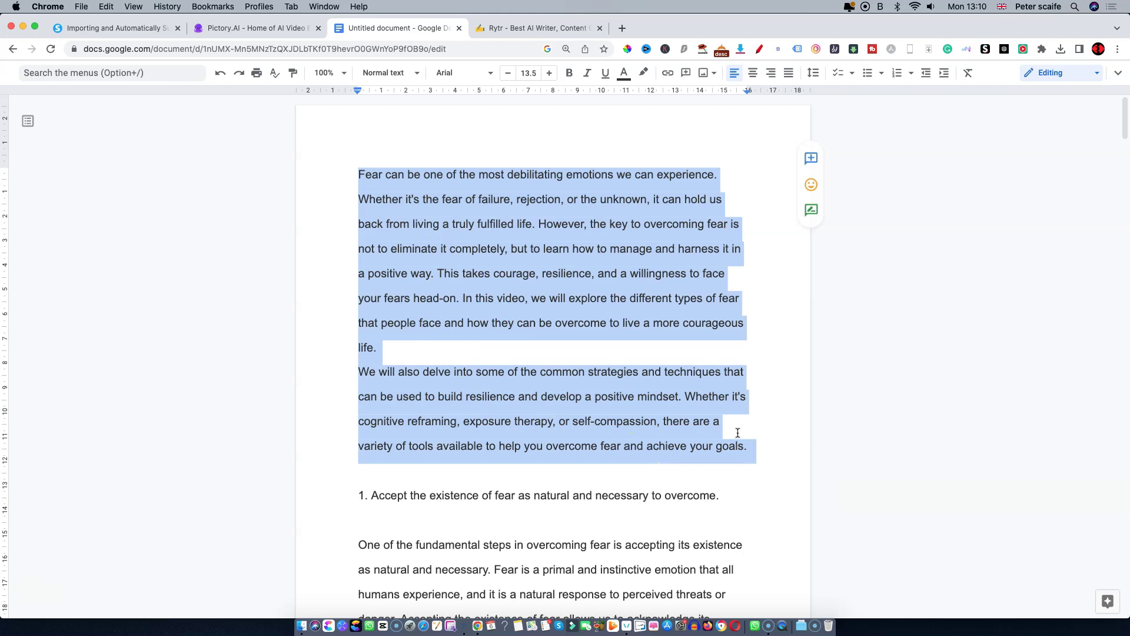
key(super+c)
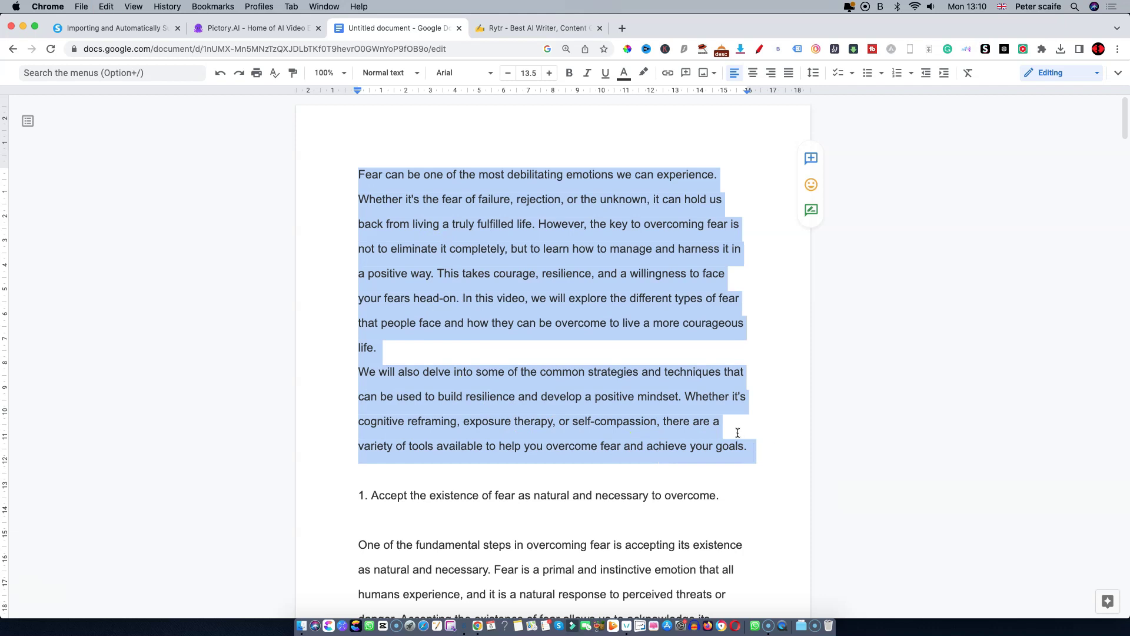
Paste the copied fear script into Pictory's empty script area.
click(259, 28)
click(217, 217)
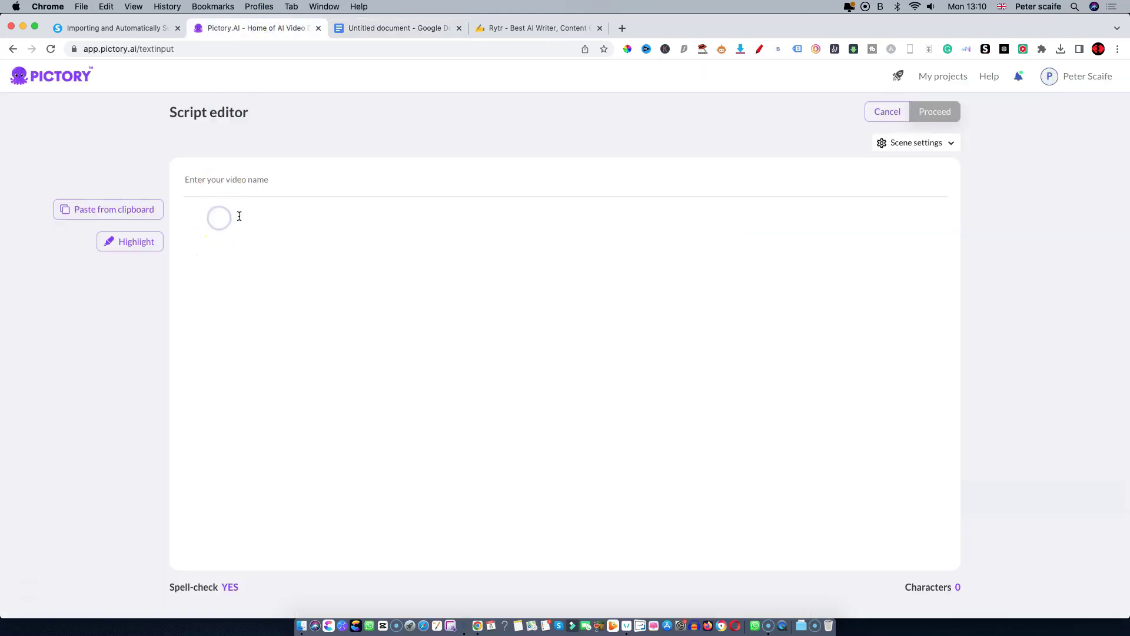
key(super+v)
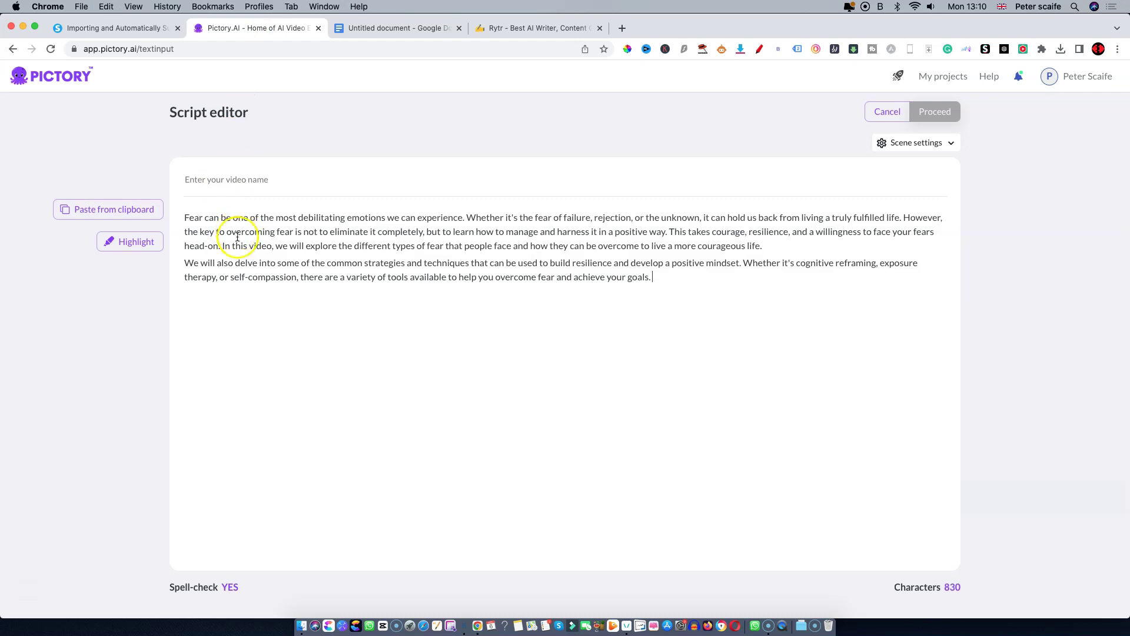
Break the script into short paragraphs at each sentence break, with blank lines between them.
click(468, 217)
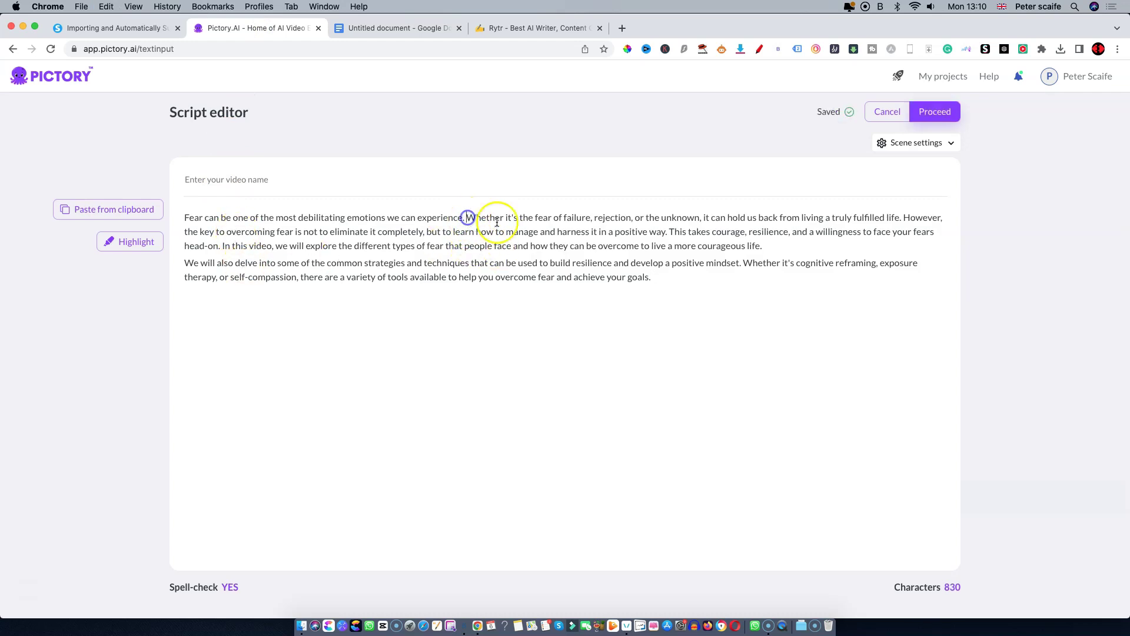
key(Return)
key(Return)
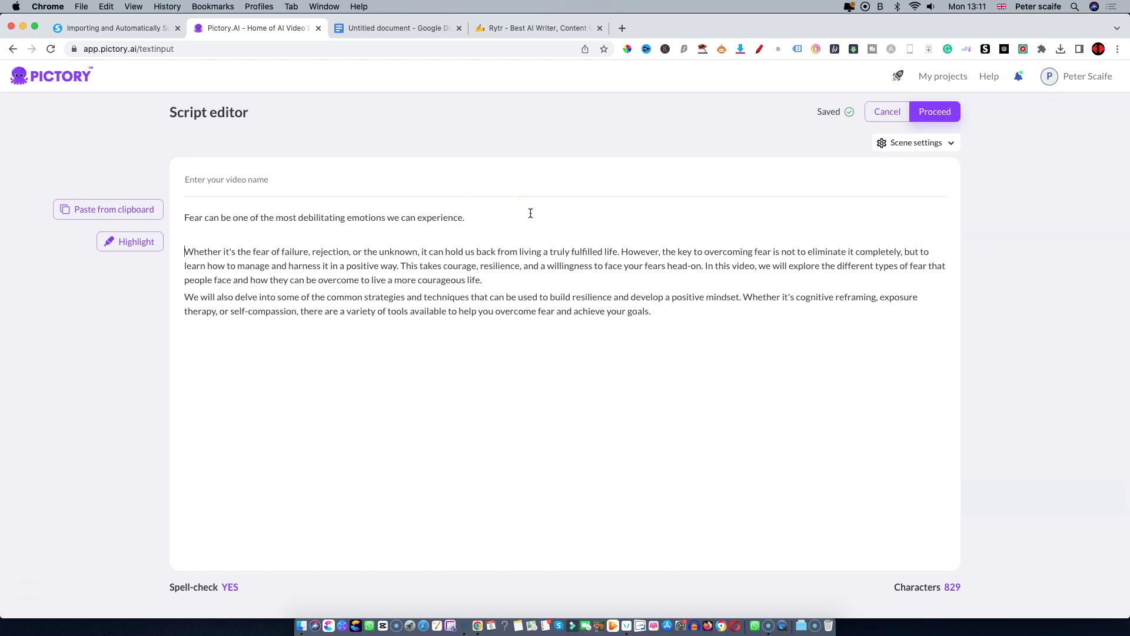
click(622, 255)
key(Return)
key(Return)
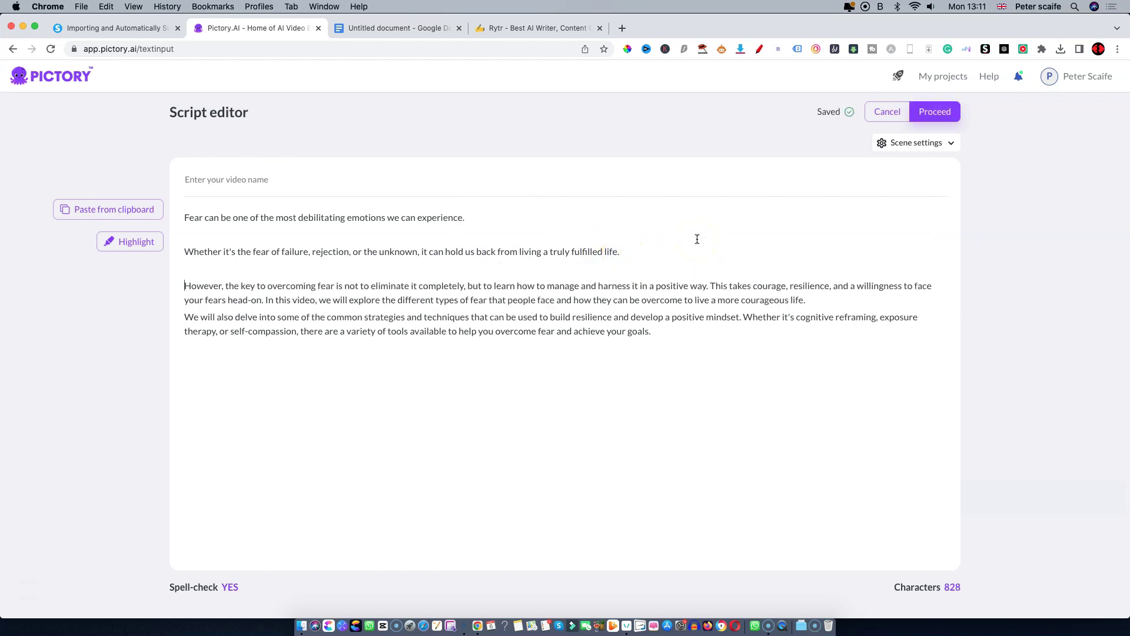
click(710, 285)
key(Return)
key(Return)
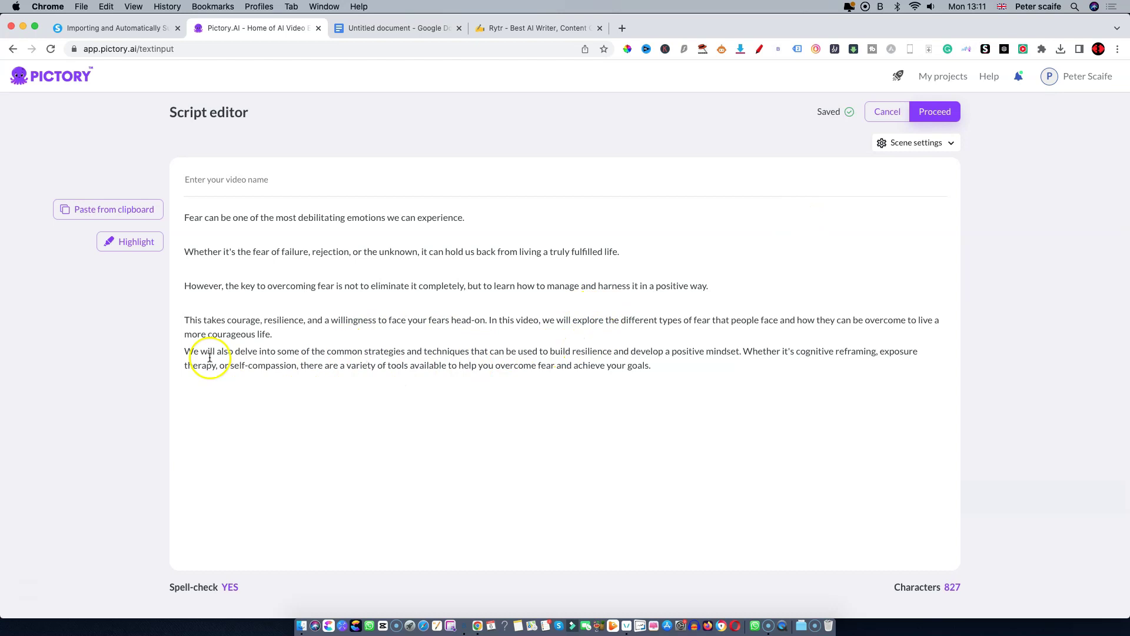
click(185, 351)
key(Return)
key(Return)
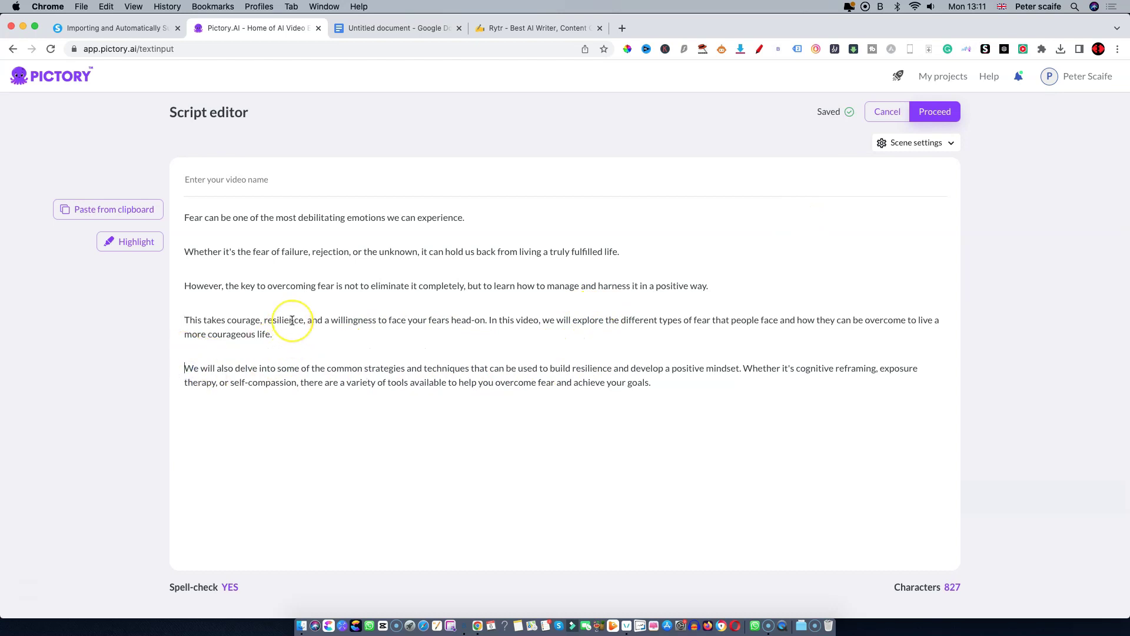
click(543, 321)
key(Return)
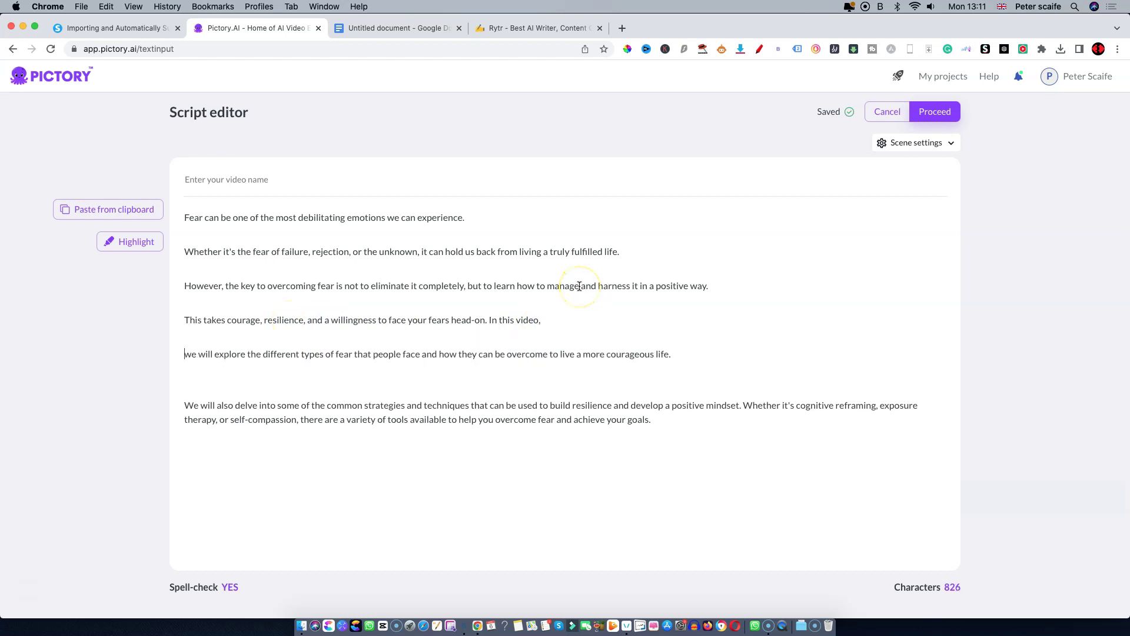
click(743, 406)
key(Return)
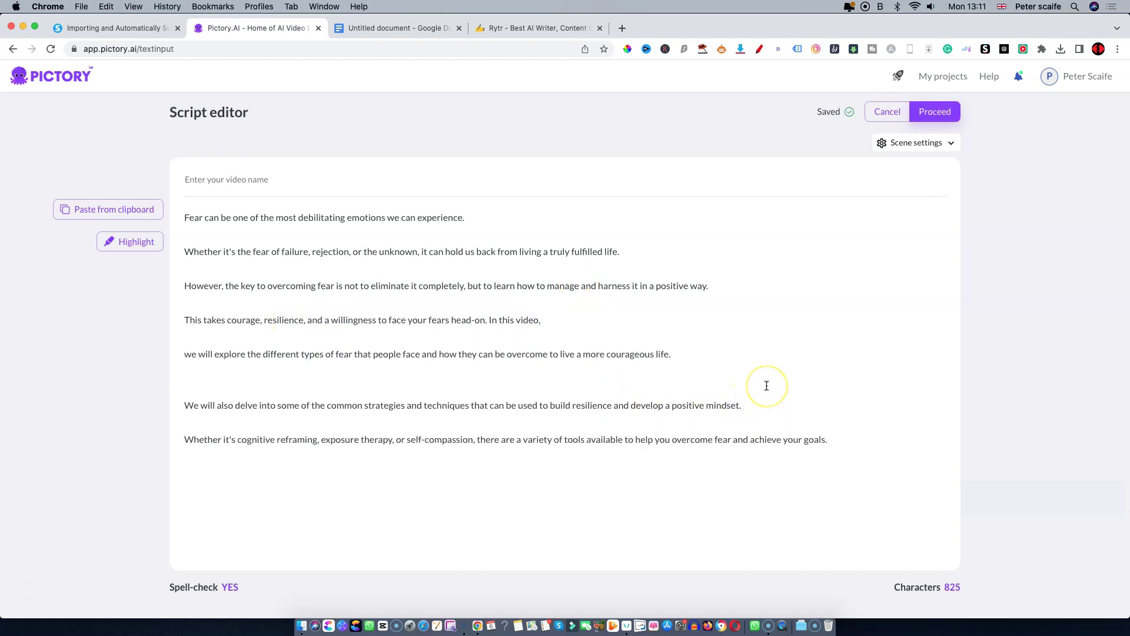
key(Return)
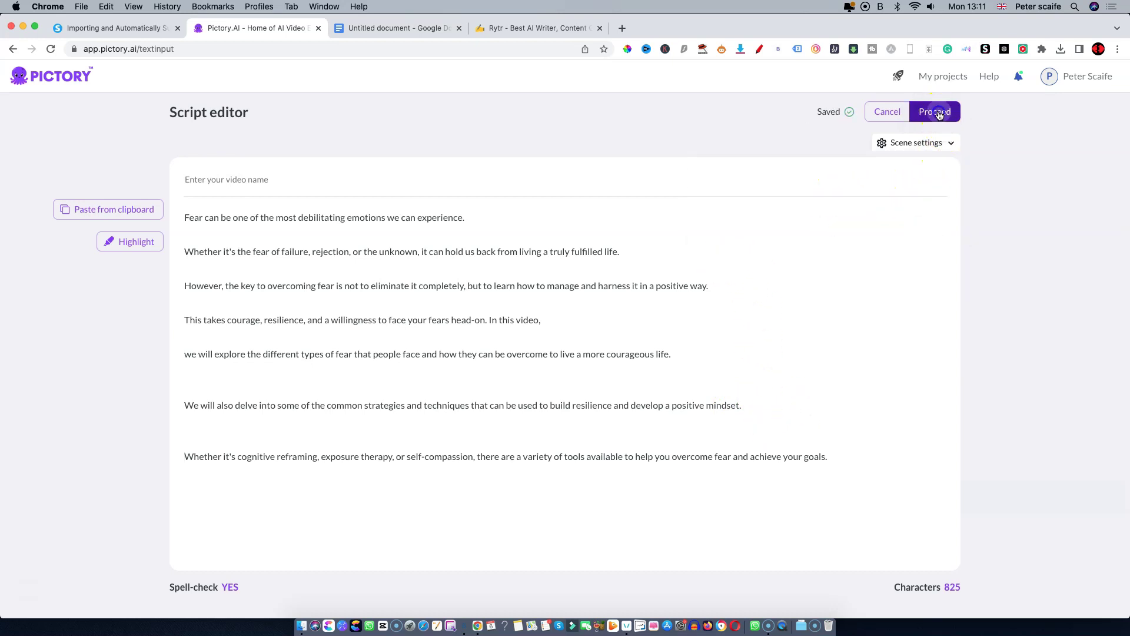
Move on to template selection, browse the built-in library, then return to My templates.
click(940, 114)
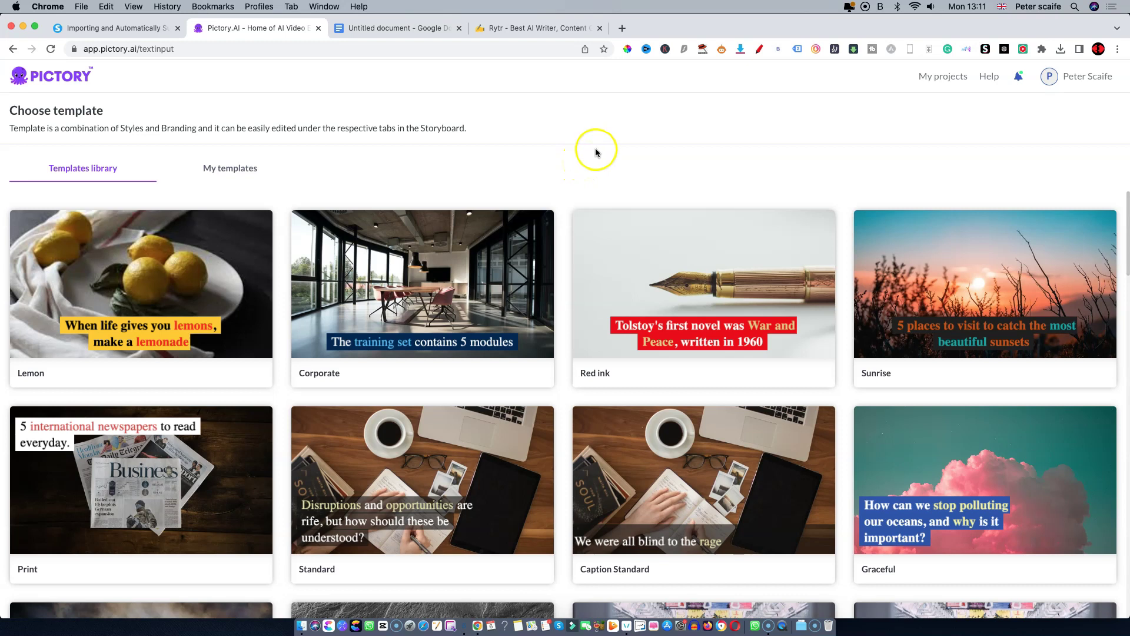
click(234, 166)
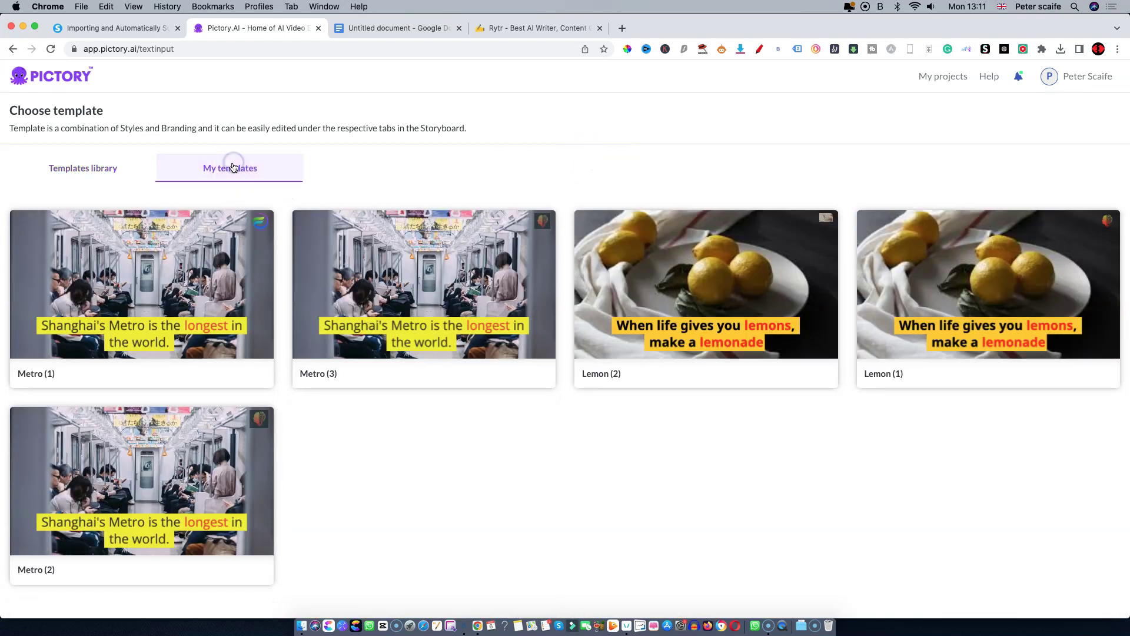
click(87, 169)
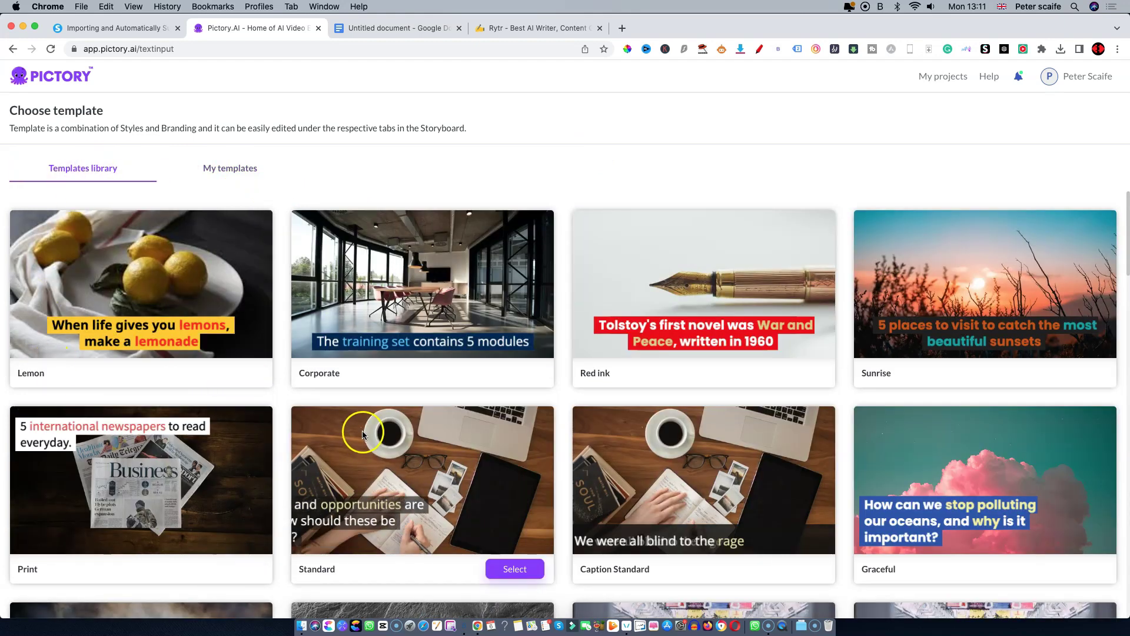
scroll(360, 427, down, 4)
scroll(308, 412, down, 9)
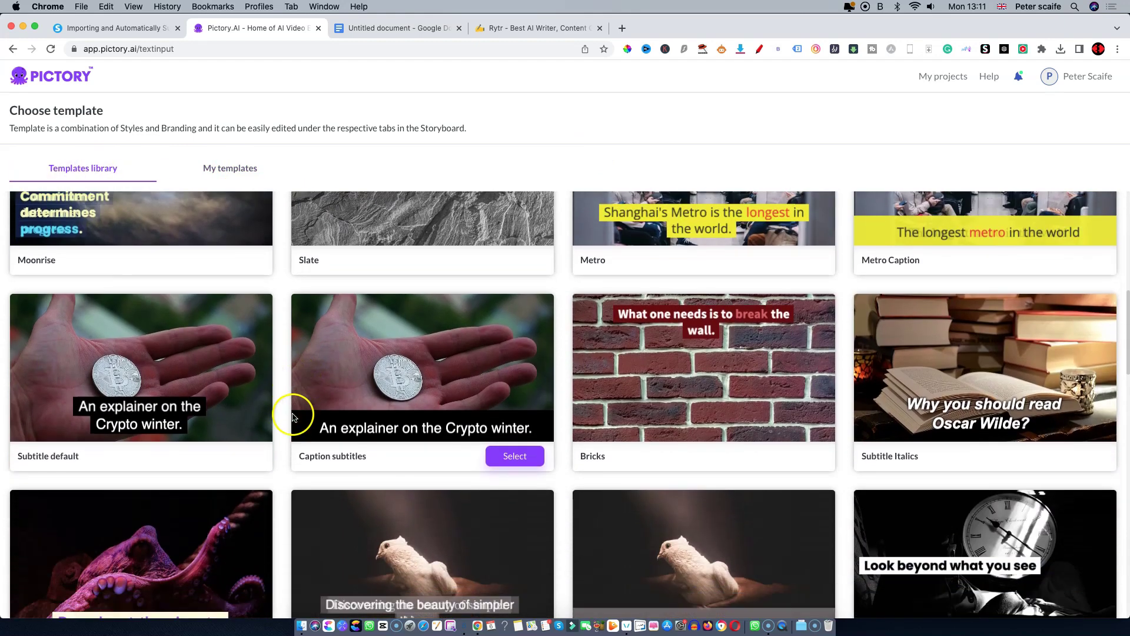
scroll(281, 409, down, 10)
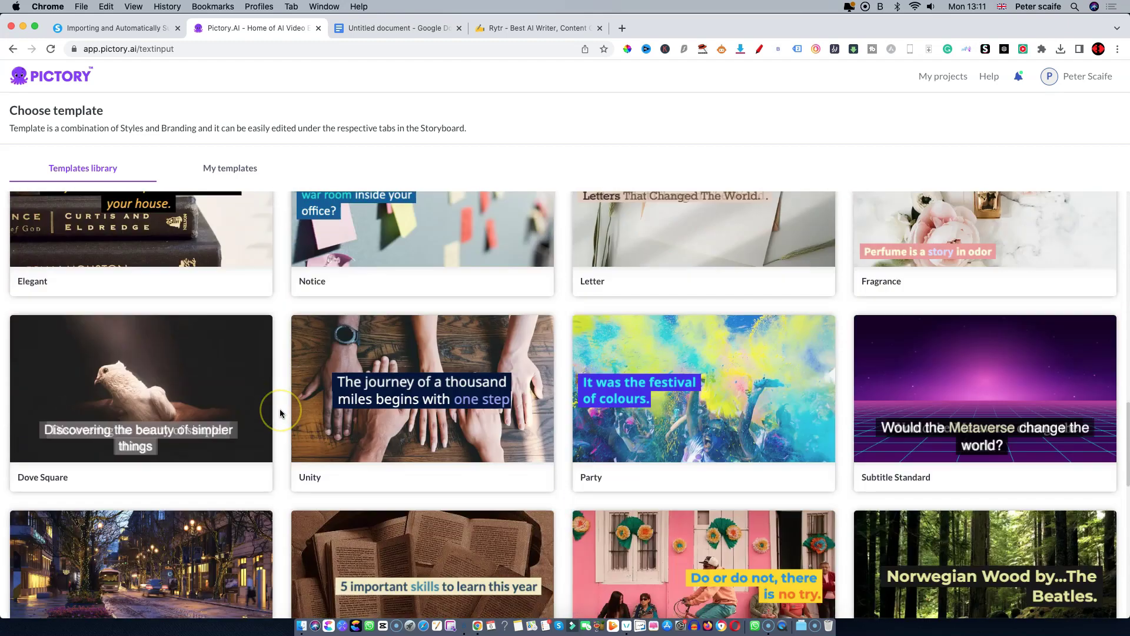
scroll(280, 408, down, 7)
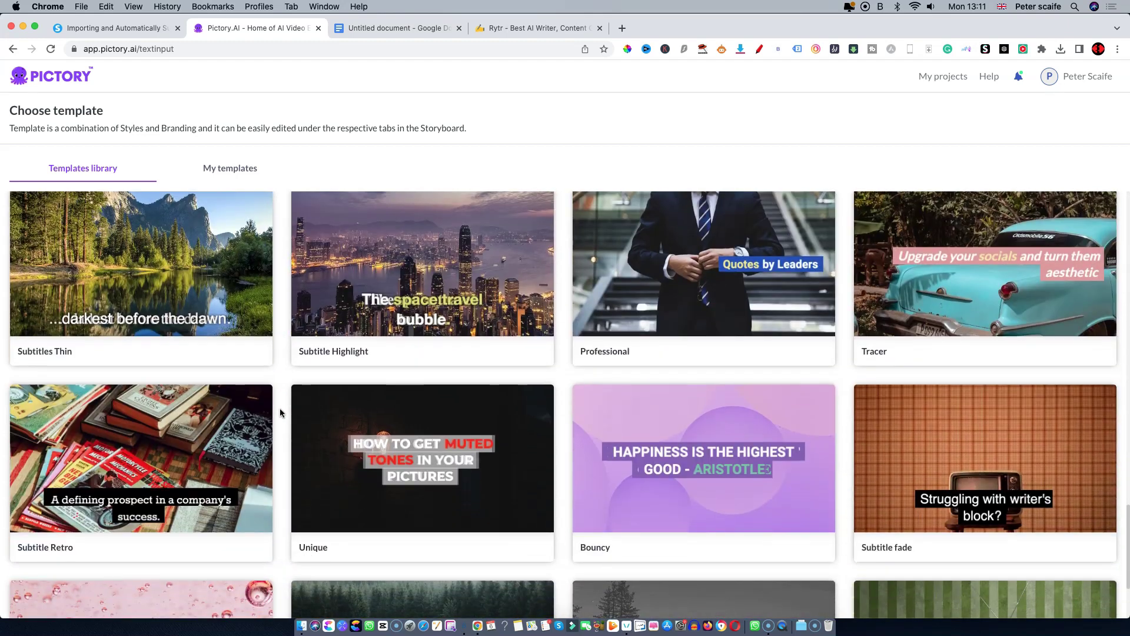
scroll(265, 398, up, 15)
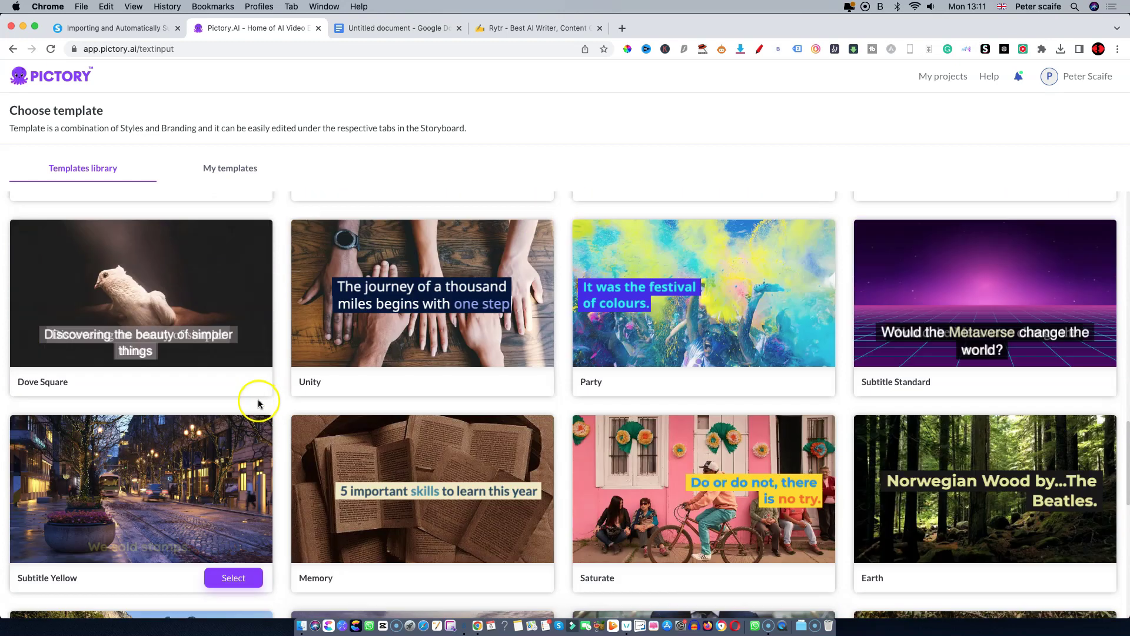
scroll(257, 404, up, 5)
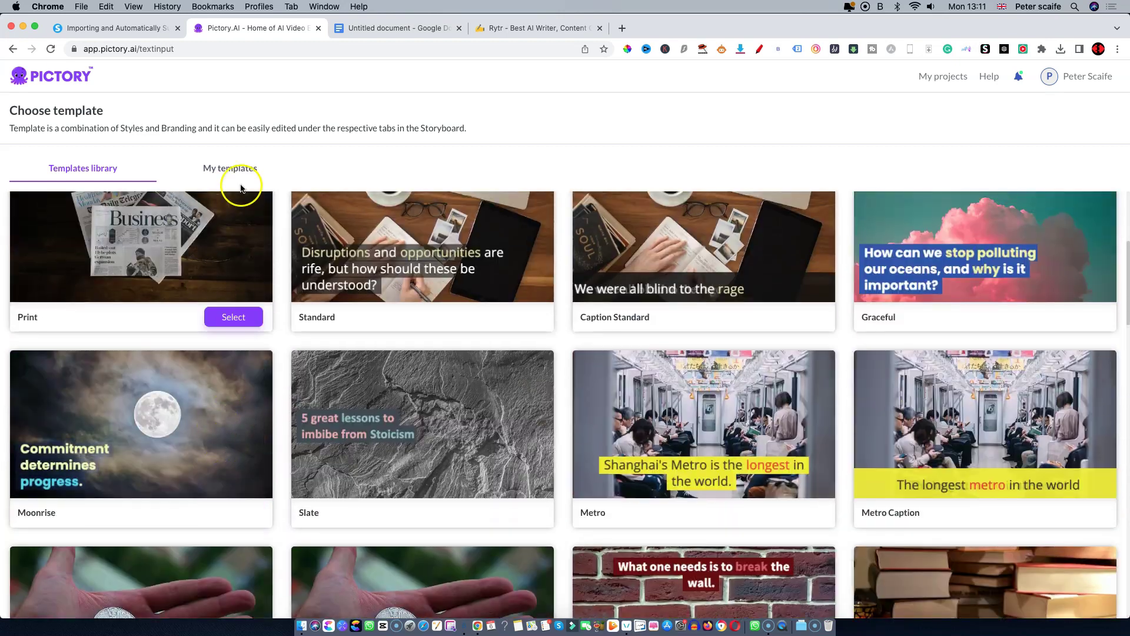
click(232, 169)
mouse_move(186, 312)
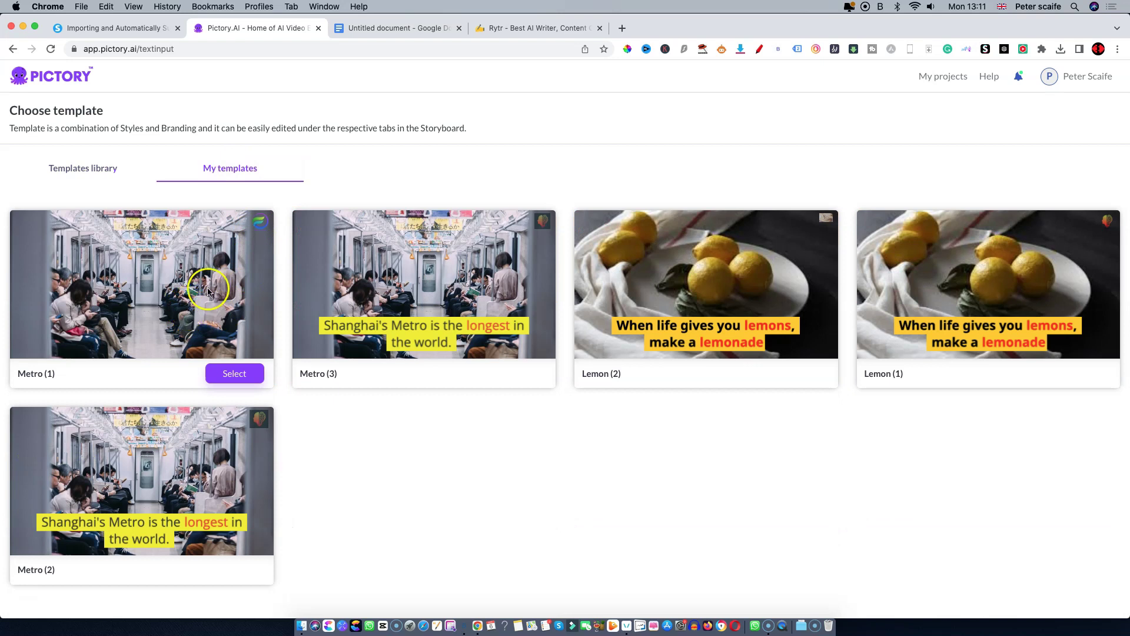
Build the storyboard from the Metro (1) template in the 16:9 aspect ratio.
click(234, 373)
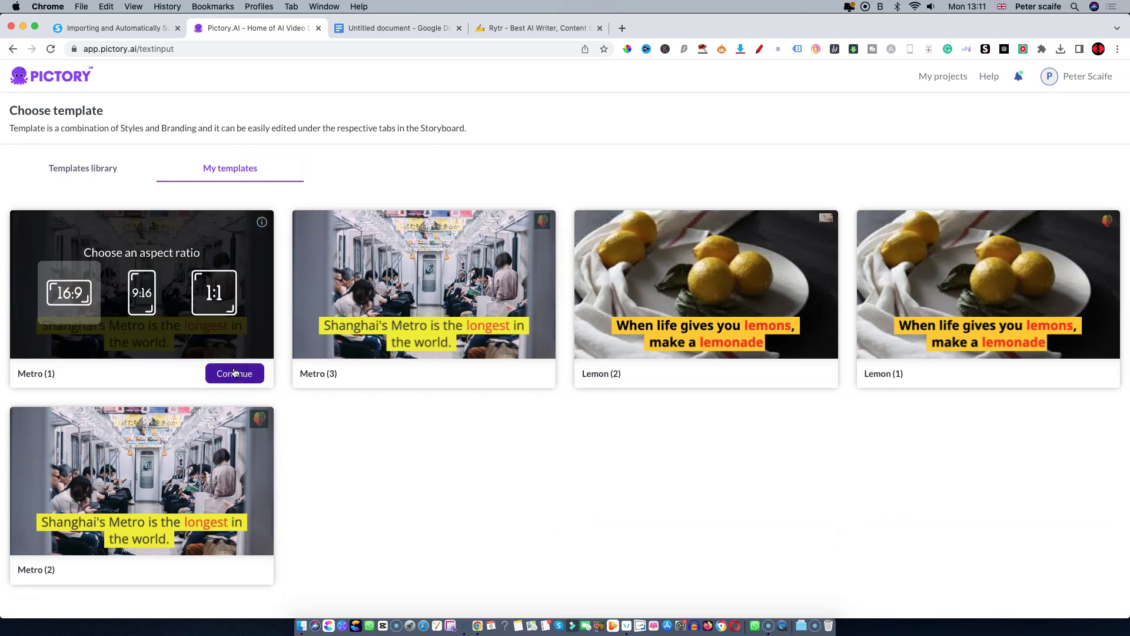
click(72, 307)
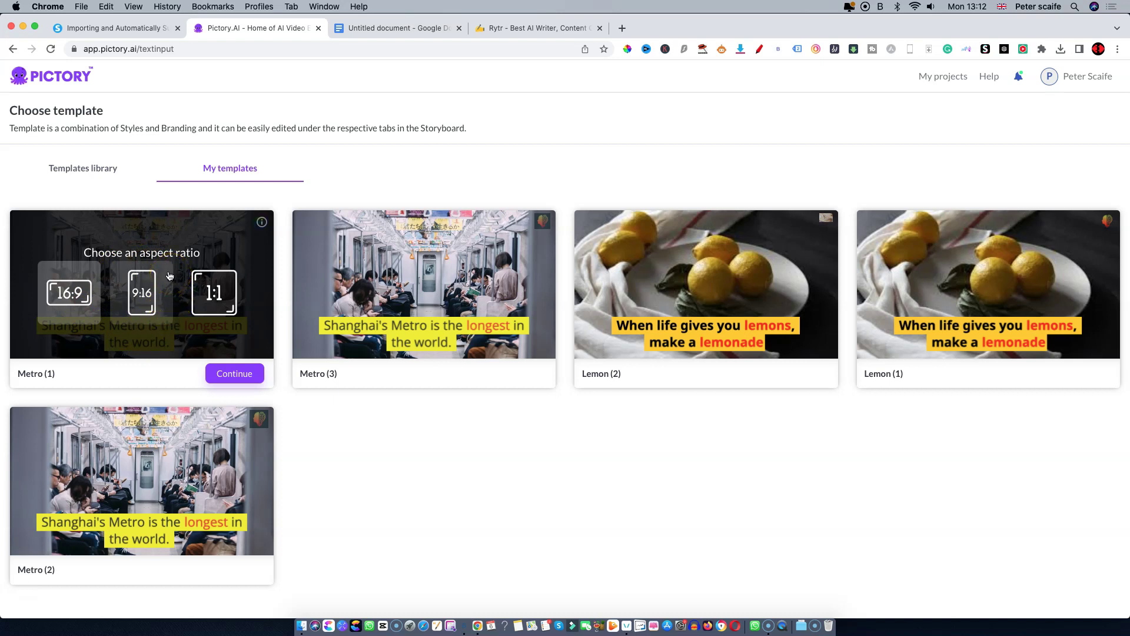
click(168, 318)
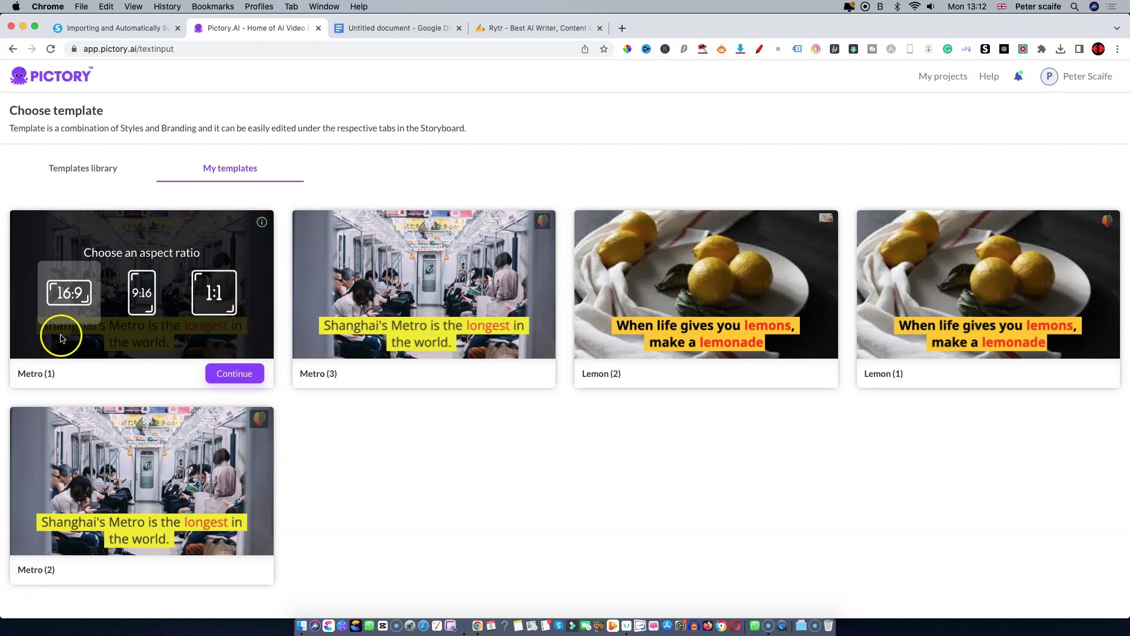
click(235, 374)
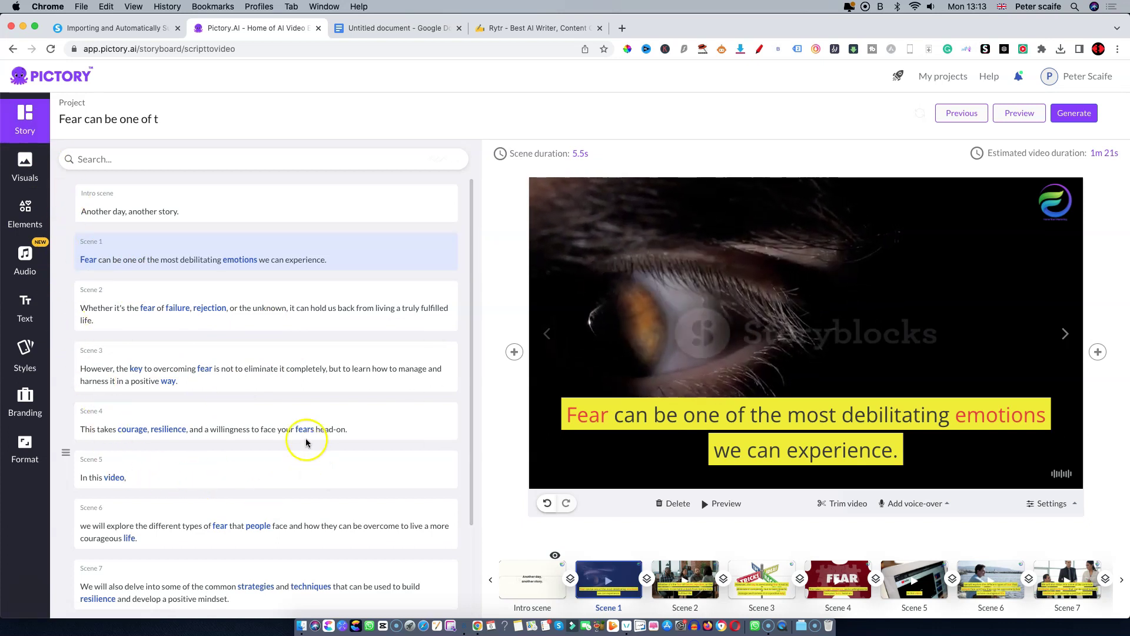
Swap Scene 1's eye close-up for the bearded man clip, then open the Elements stickers gallery.
scroll(248, 354, down, 2)
scroll(249, 354, down, 1)
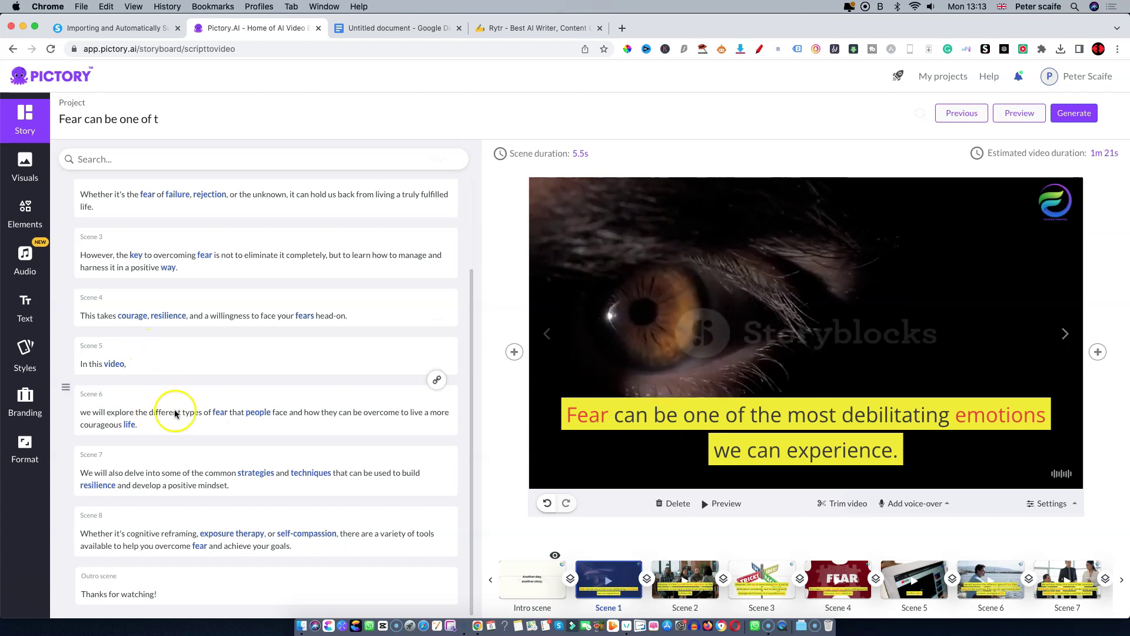
click(23, 169)
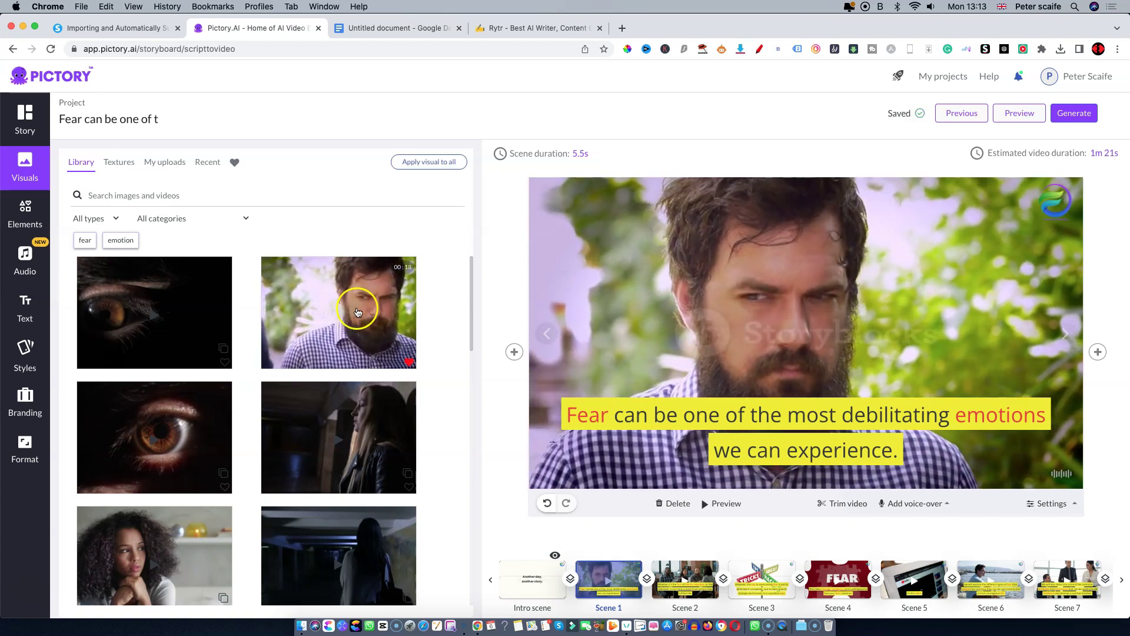
click(277, 170)
click(27, 206)
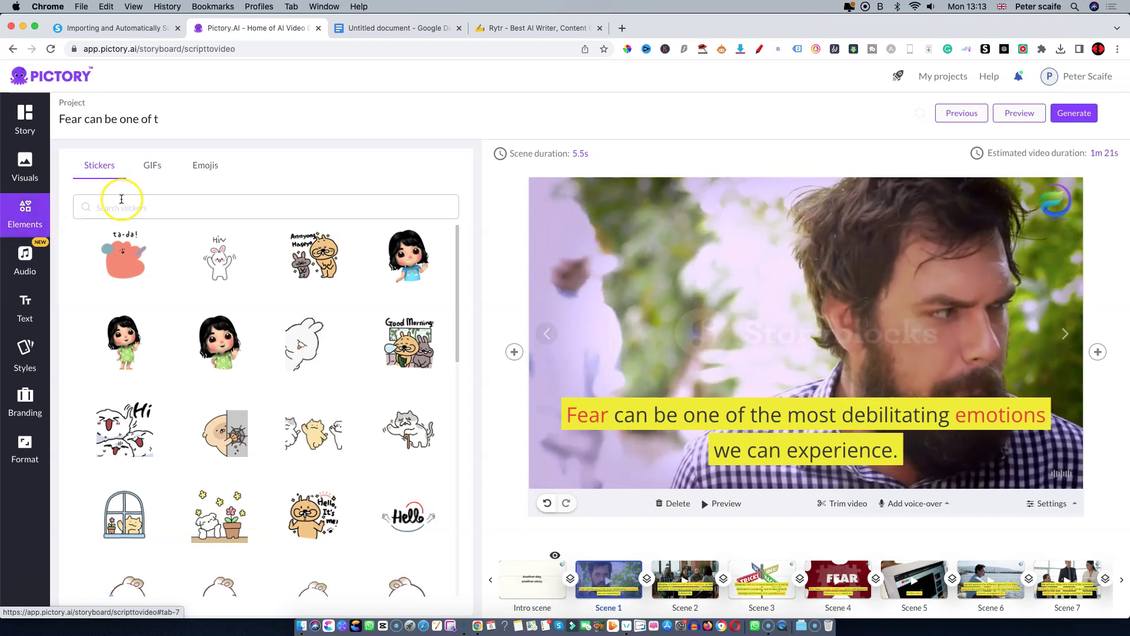
Browse the GIFs, emoji and sticker collections, then view Audio with What You Fear applied.
click(153, 169)
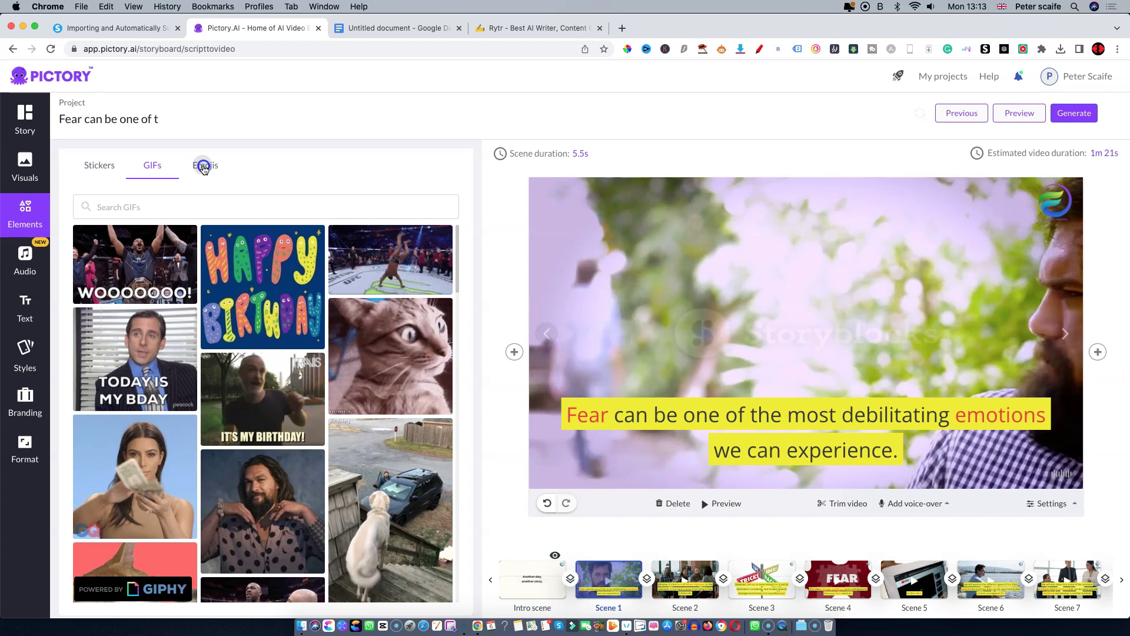
click(204, 168)
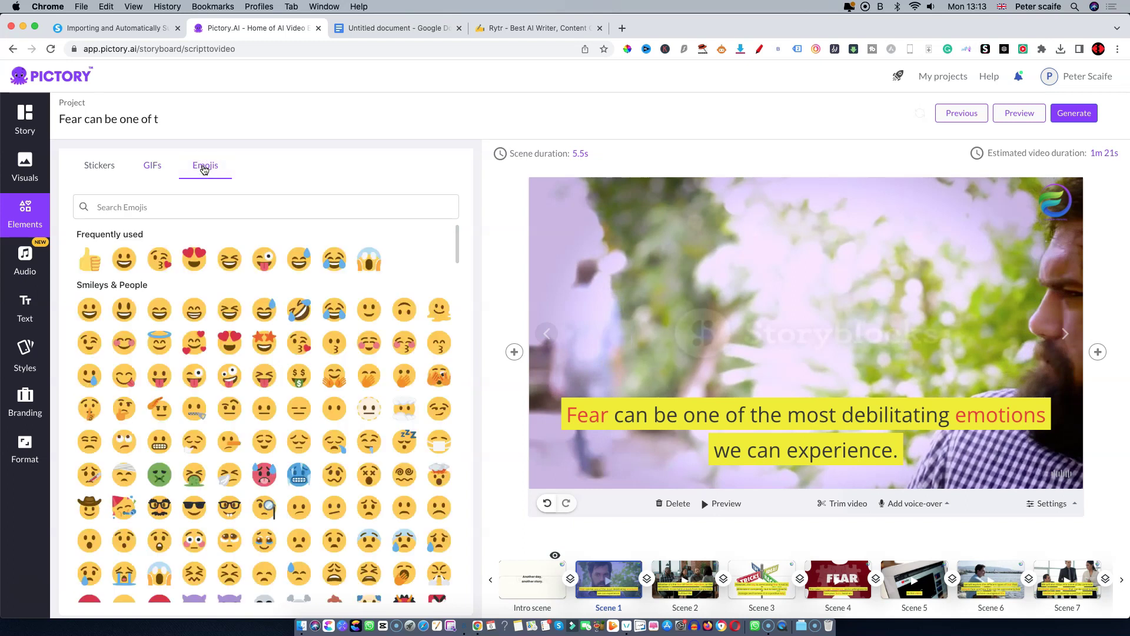
click(152, 166)
click(102, 168)
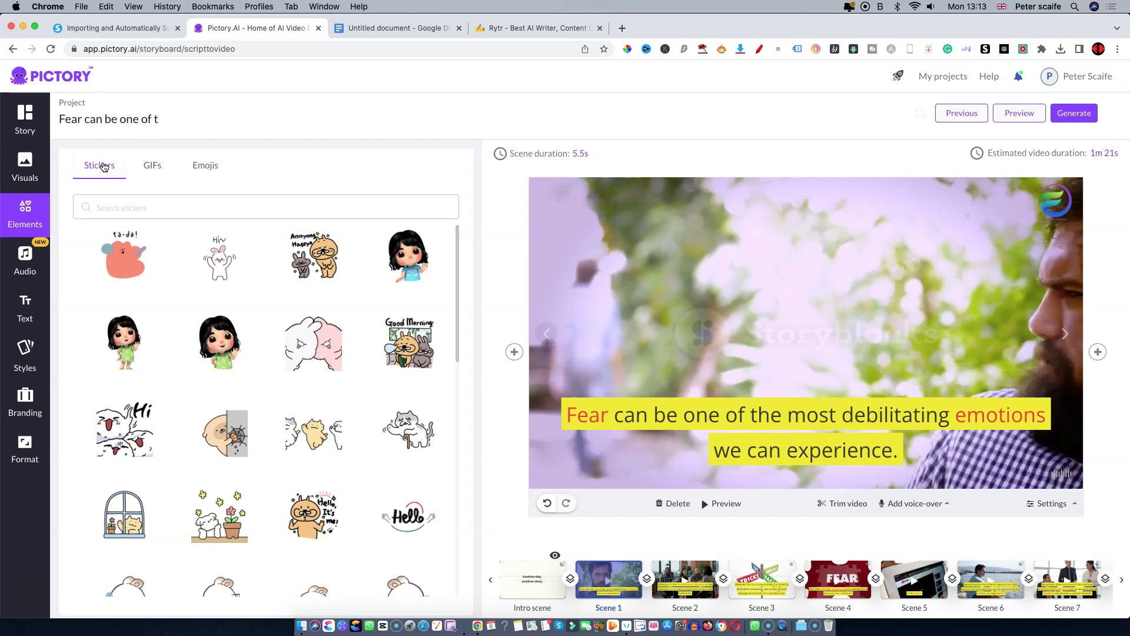
click(24, 259)
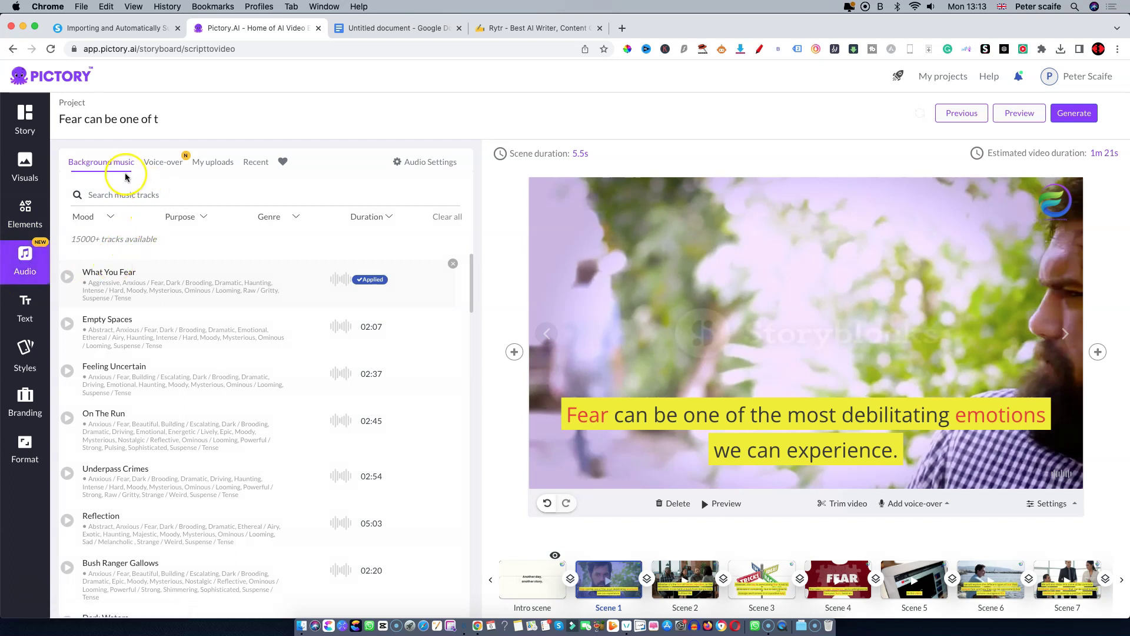
Review the AI voice-over voices and uploaded audio, then bring up the Text format options.
click(168, 163)
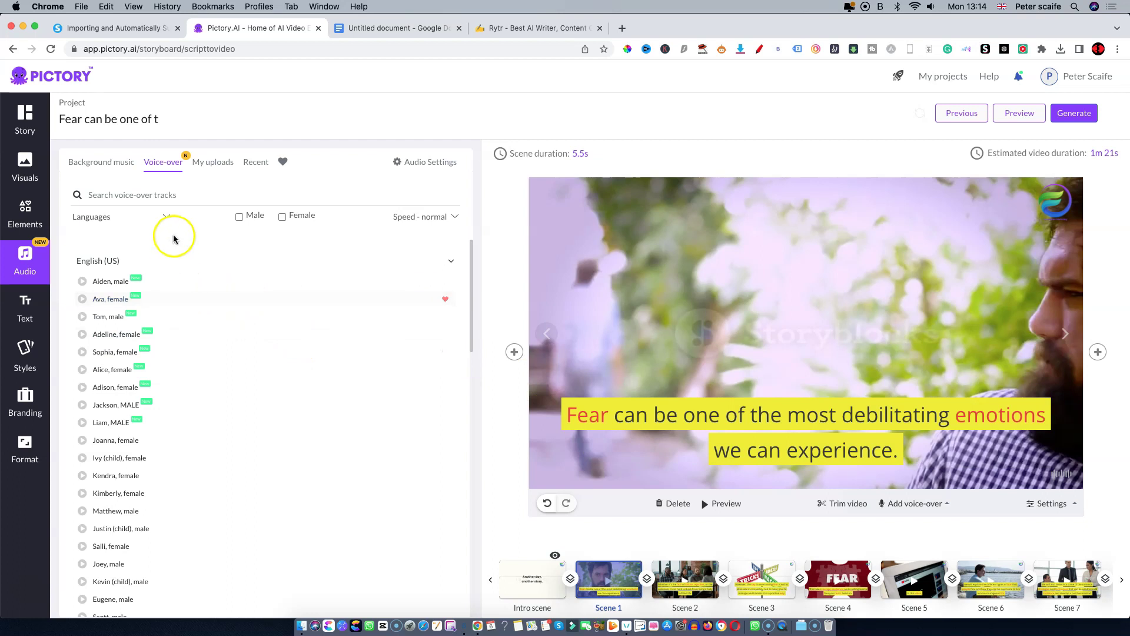
click(217, 163)
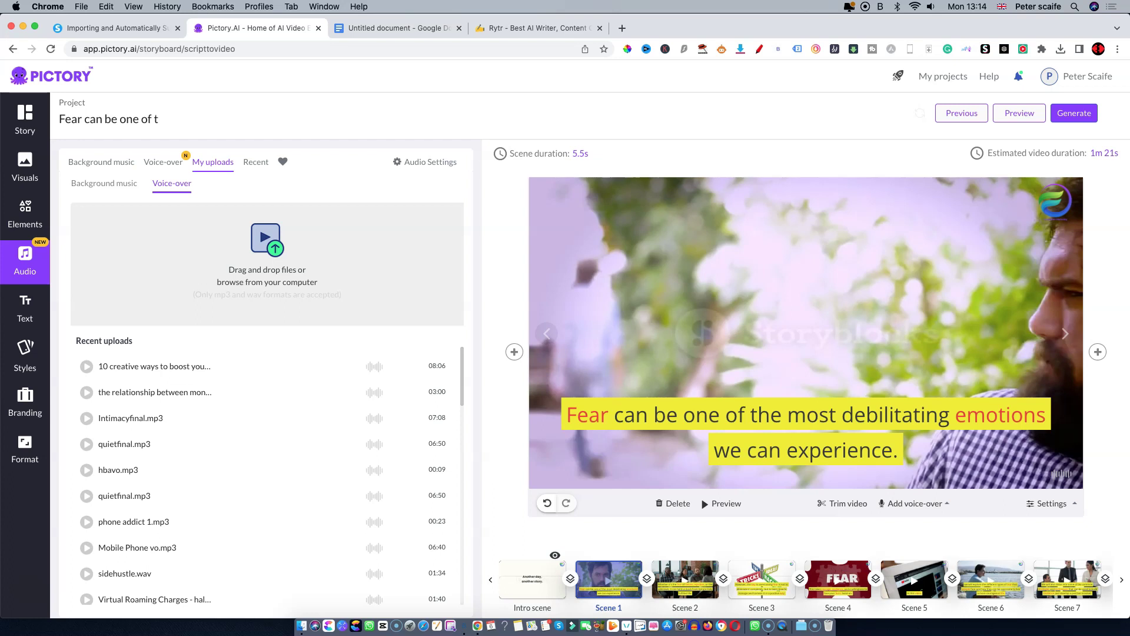
click(943, 504)
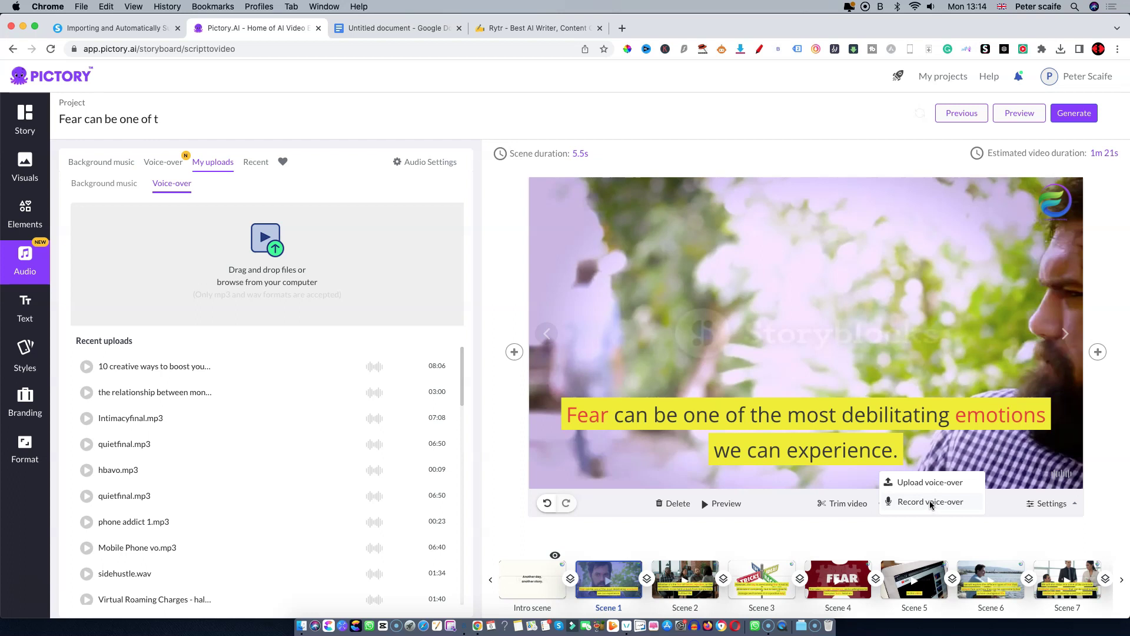
click(330, 316)
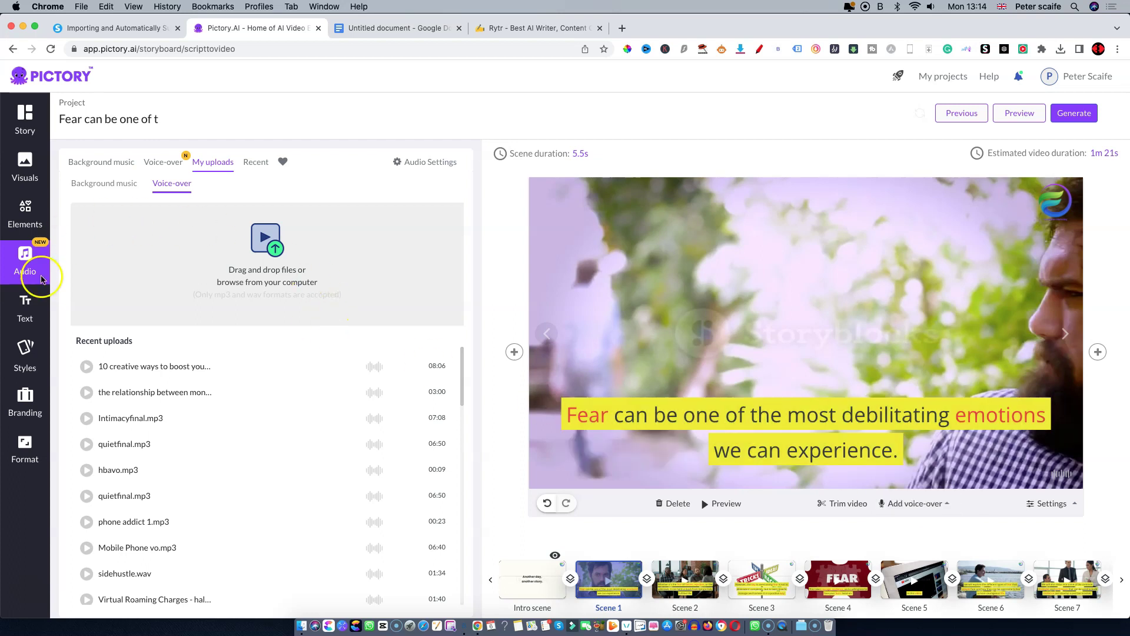
click(25, 308)
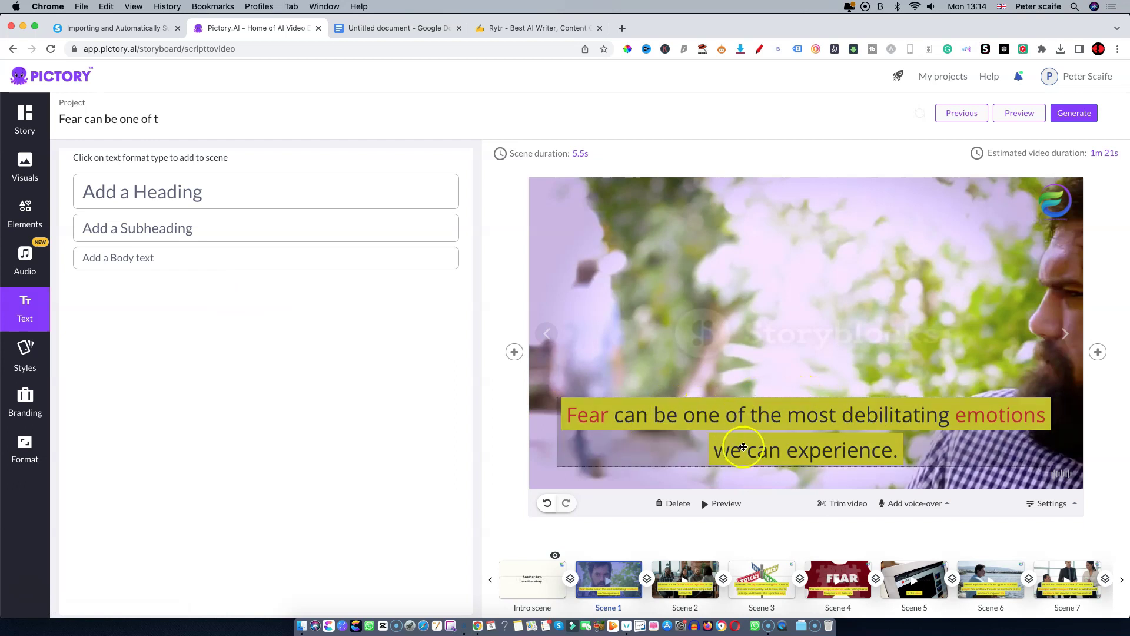
Review the Styles and Branding panels, then check the 16:9 Landscape 720p format.
click(26, 352)
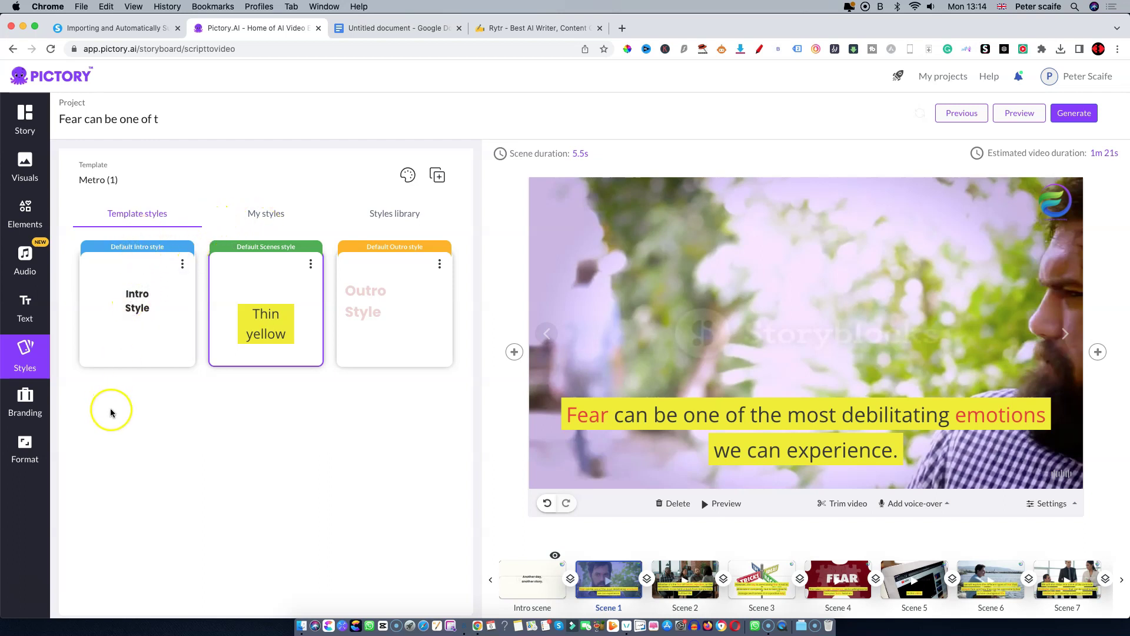
click(22, 401)
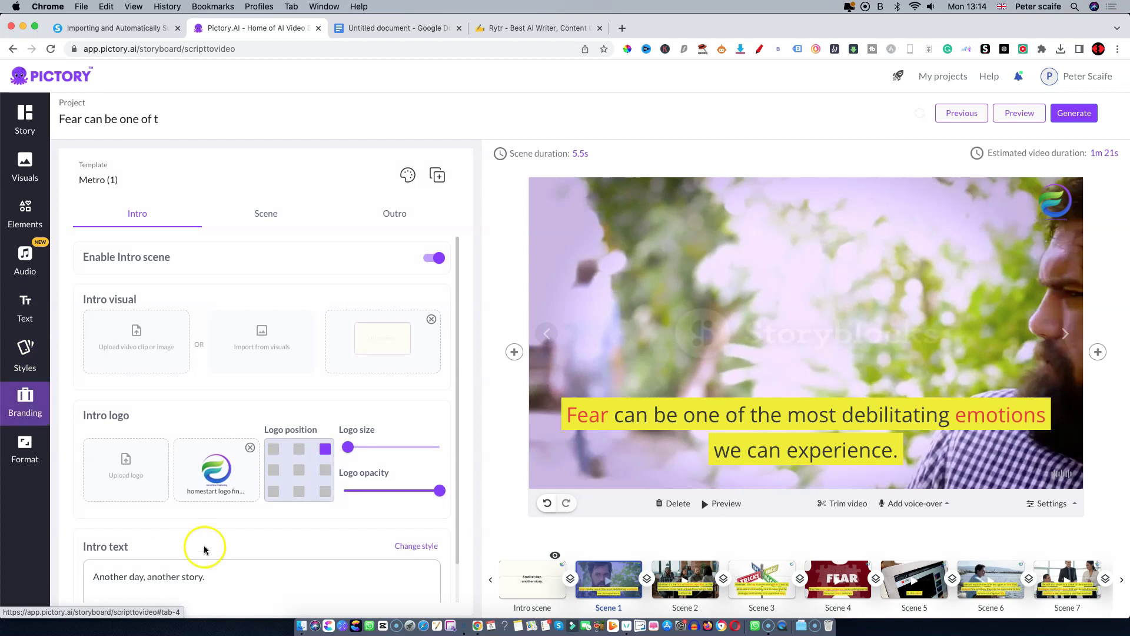
click(224, 481)
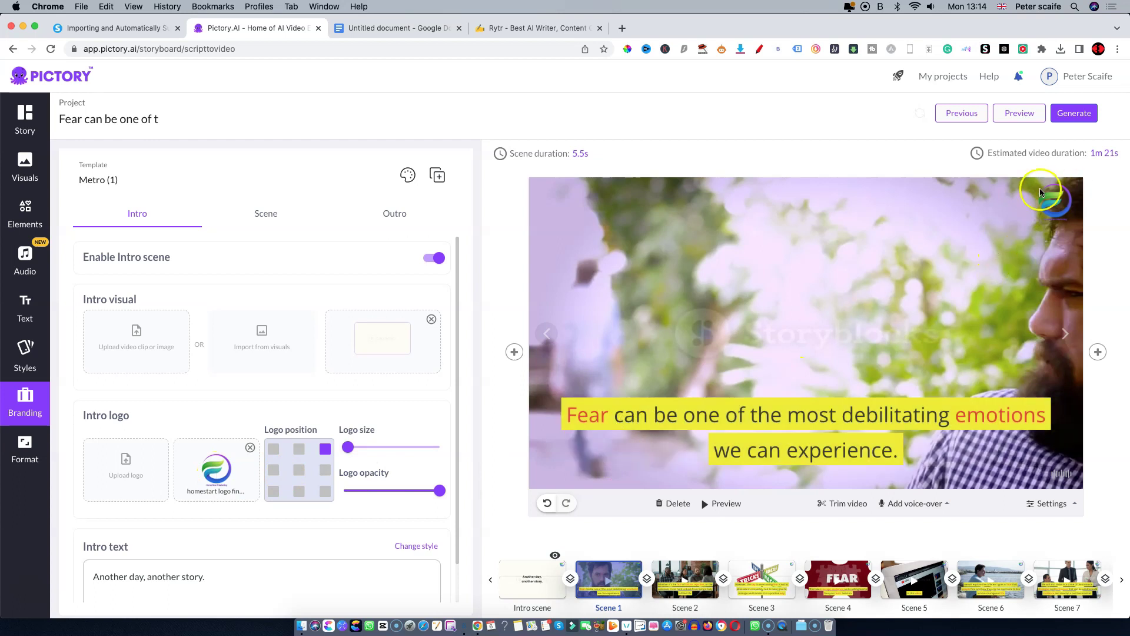
click(26, 450)
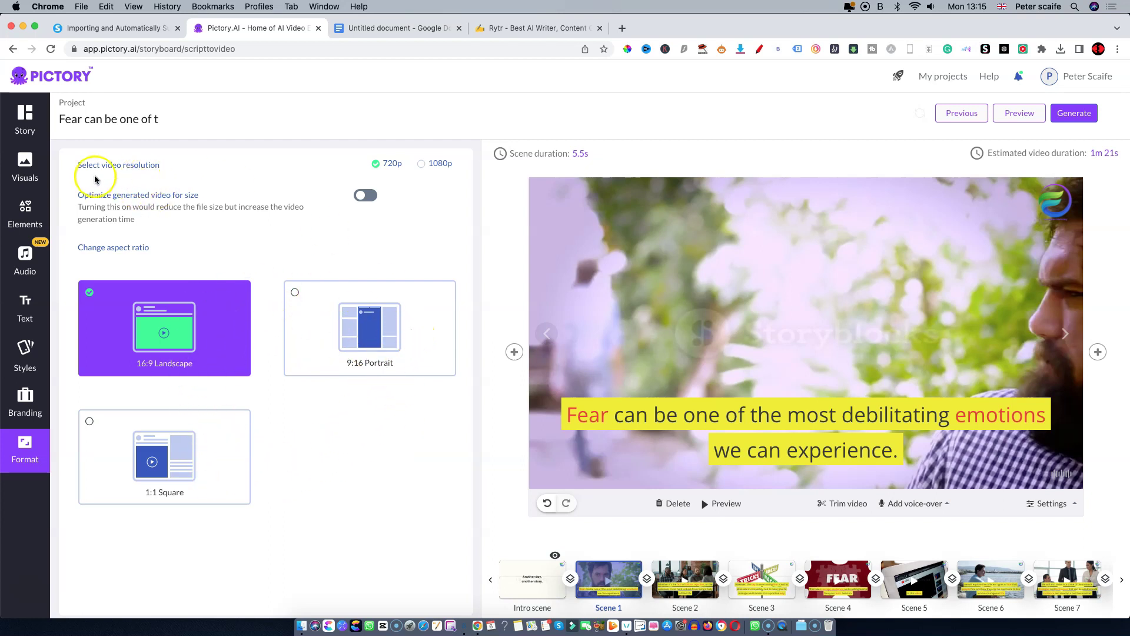
Step through the storyboard previews from Scene 2 to Scene 4.
click(25, 163)
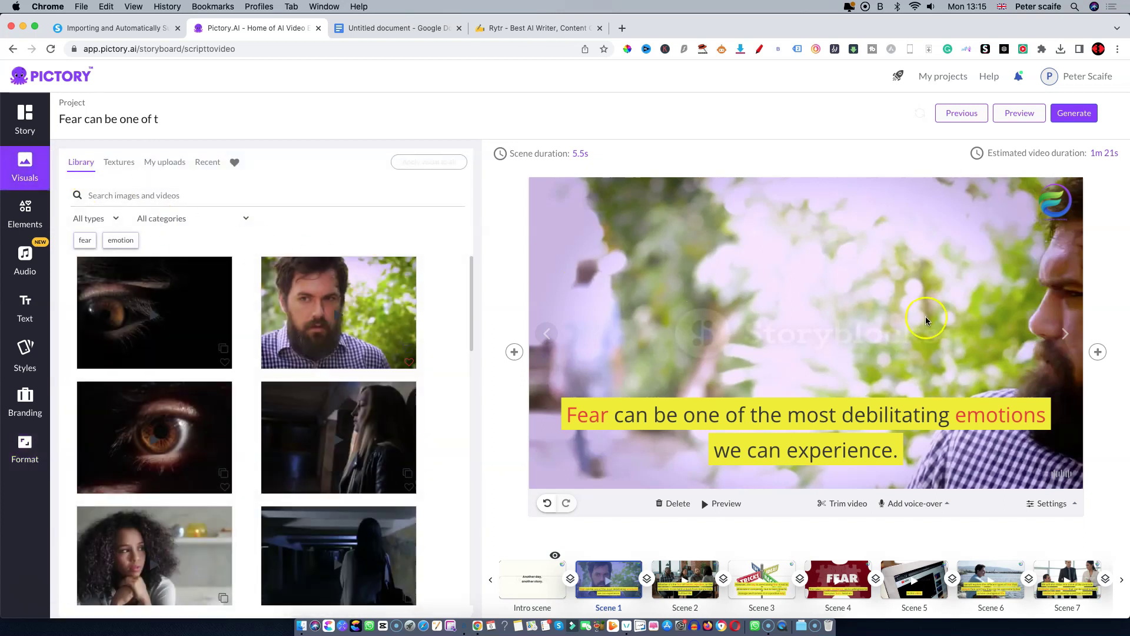
click(1066, 335)
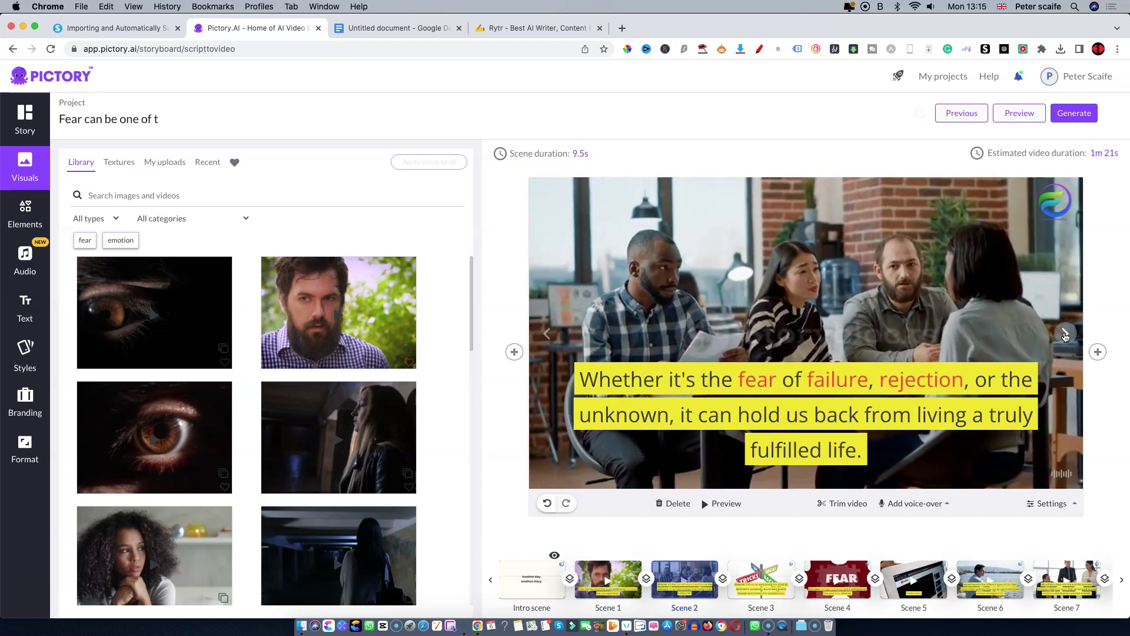
click(1065, 334)
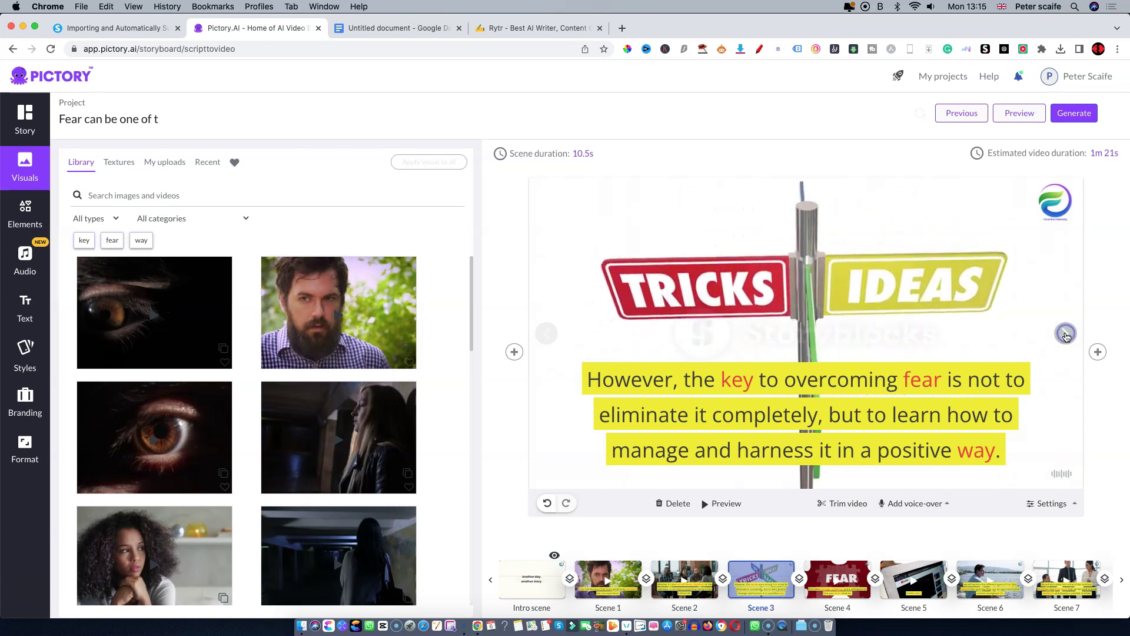
click(1066, 334)
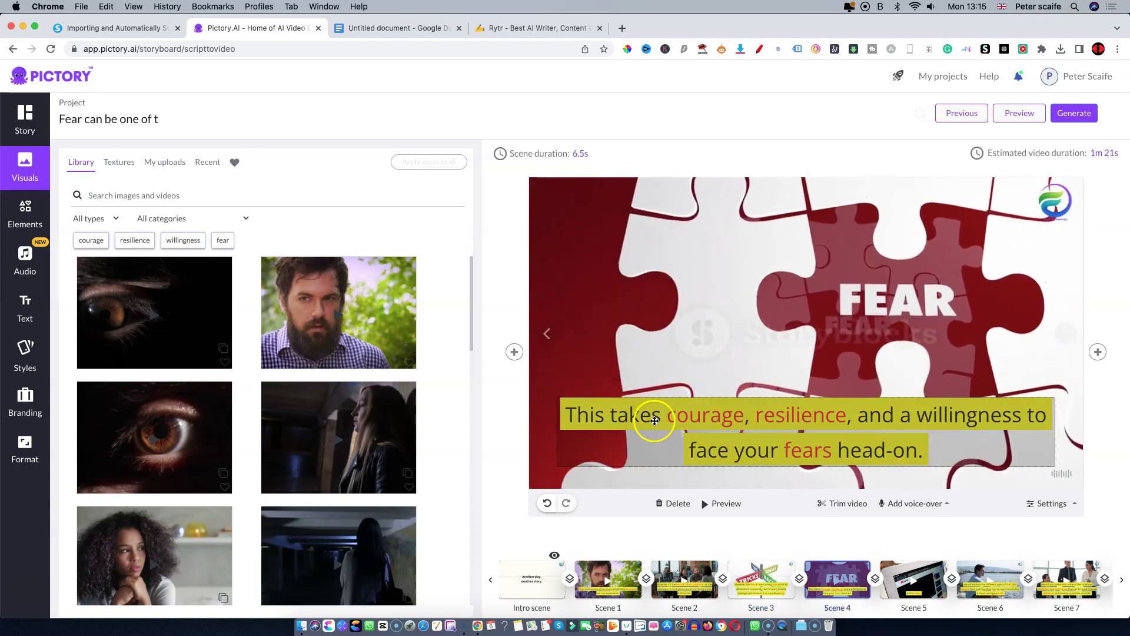
Set Scene 4's caption to 20pt OpenSans and apply that style to all scenes.
click(648, 425)
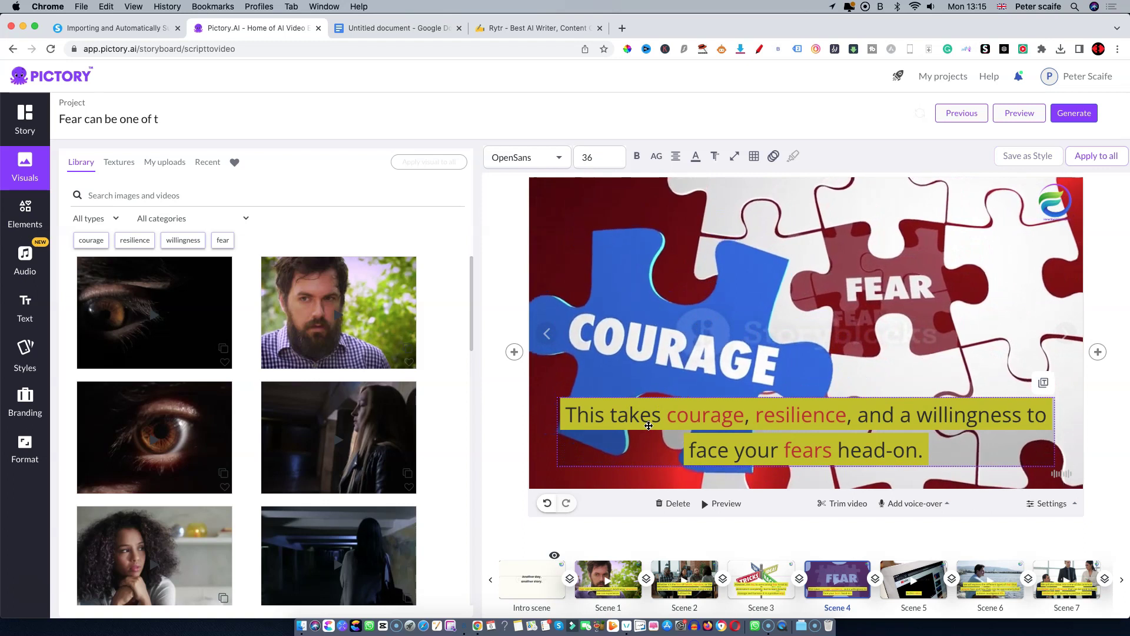
click(605, 422)
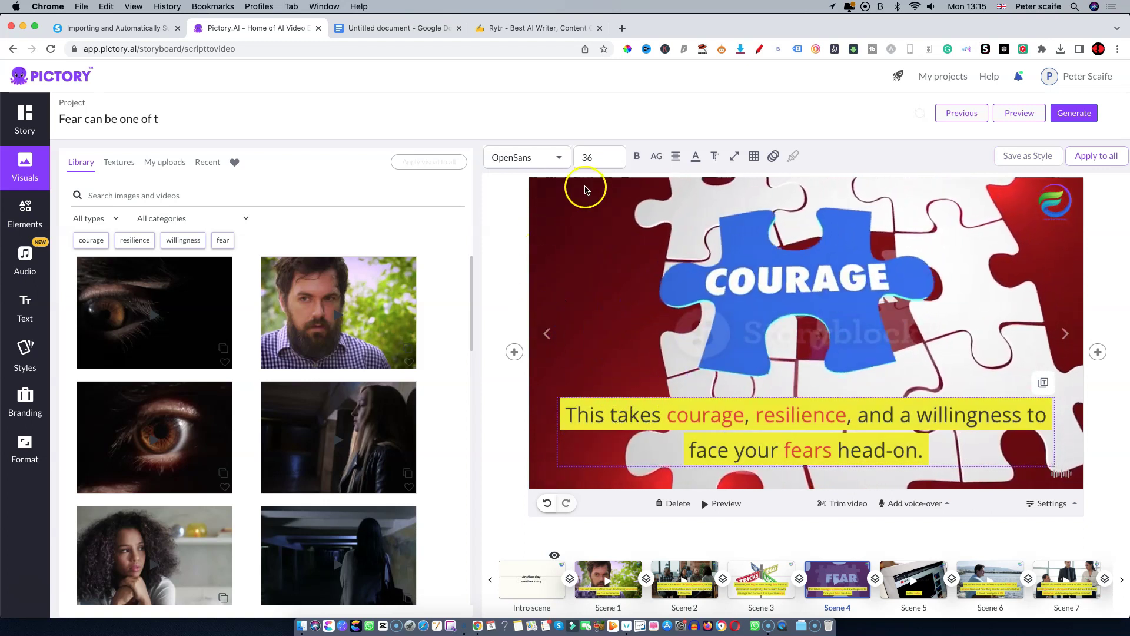
click(600, 158)
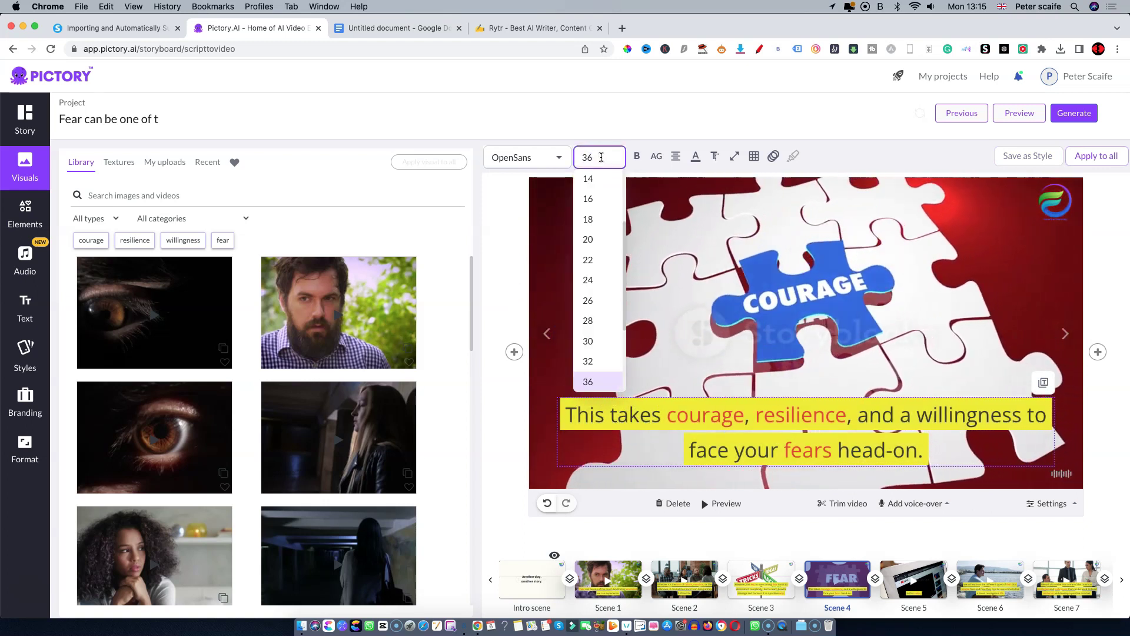
click(589, 240)
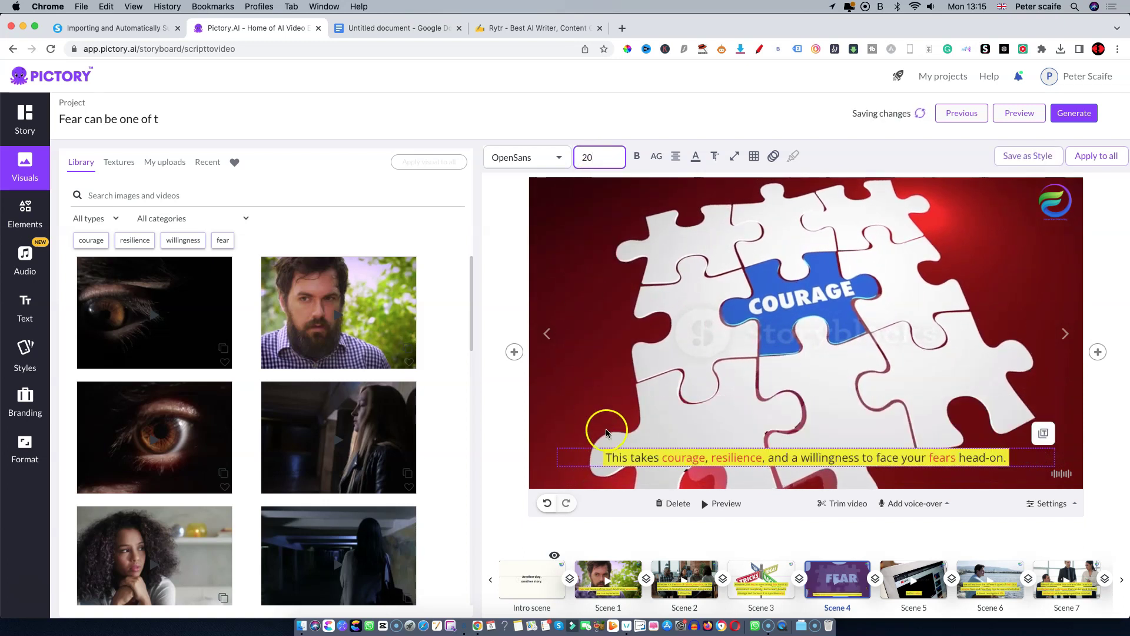
click(613, 465)
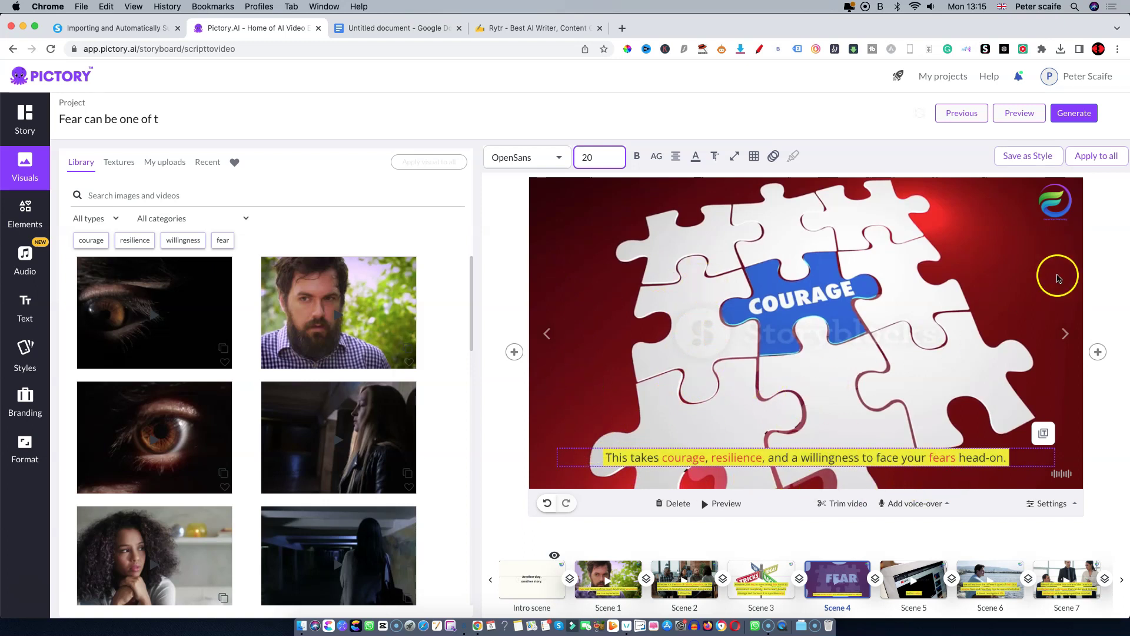
click(1099, 156)
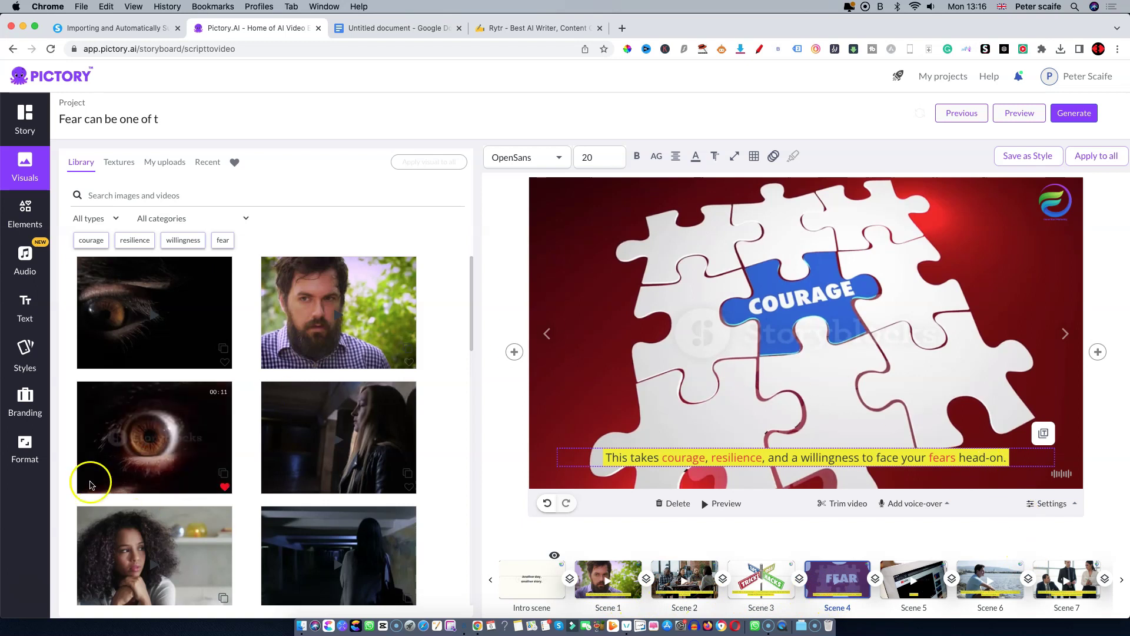
click(223, 361)
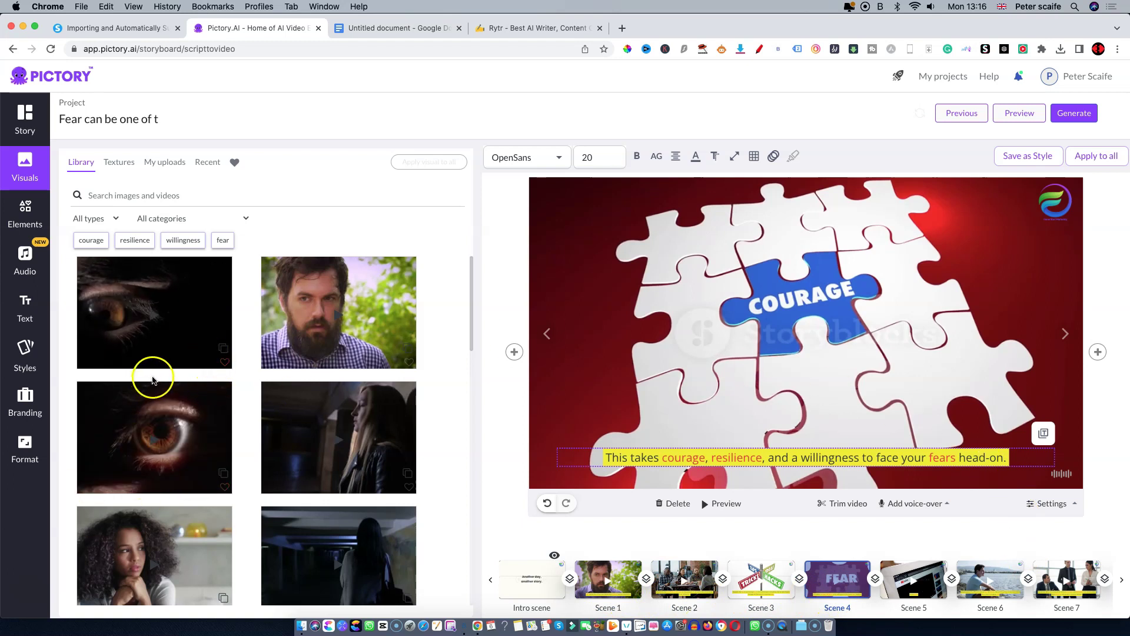
Preview the dark track Empty Spaces in the music library and apply it over What You Fear.
click(25, 261)
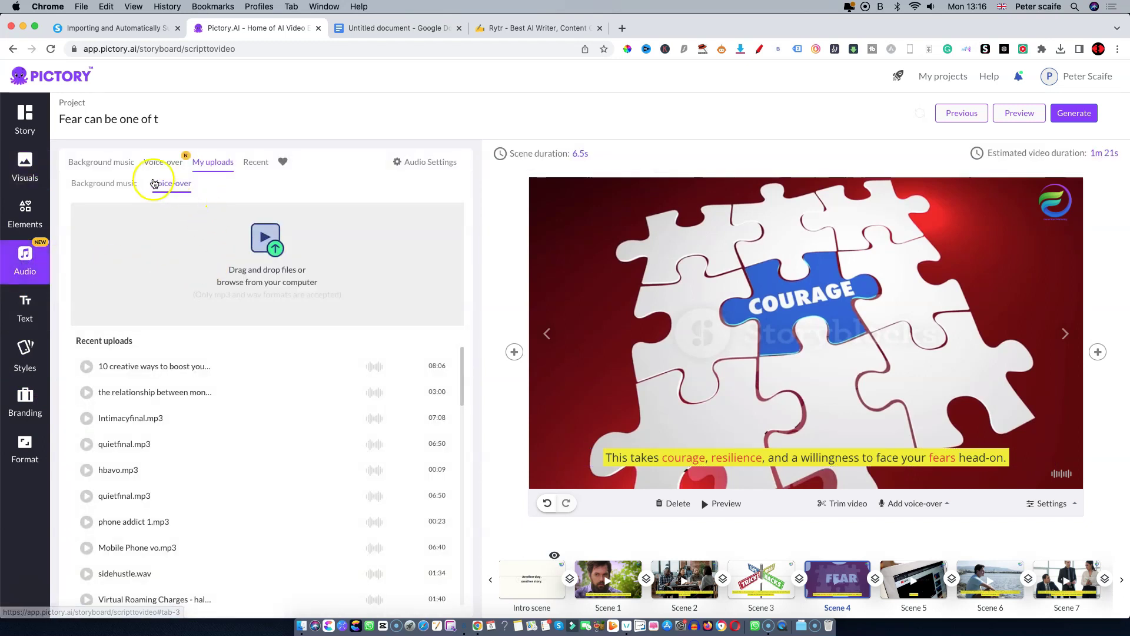
click(105, 185)
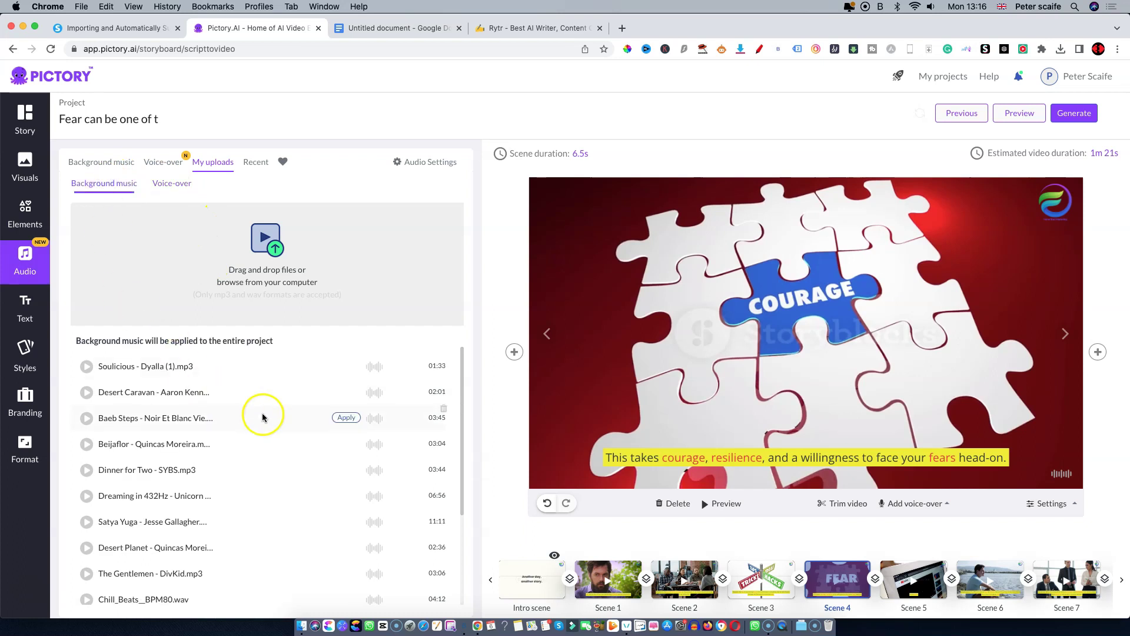
scroll(262, 416, down, 3)
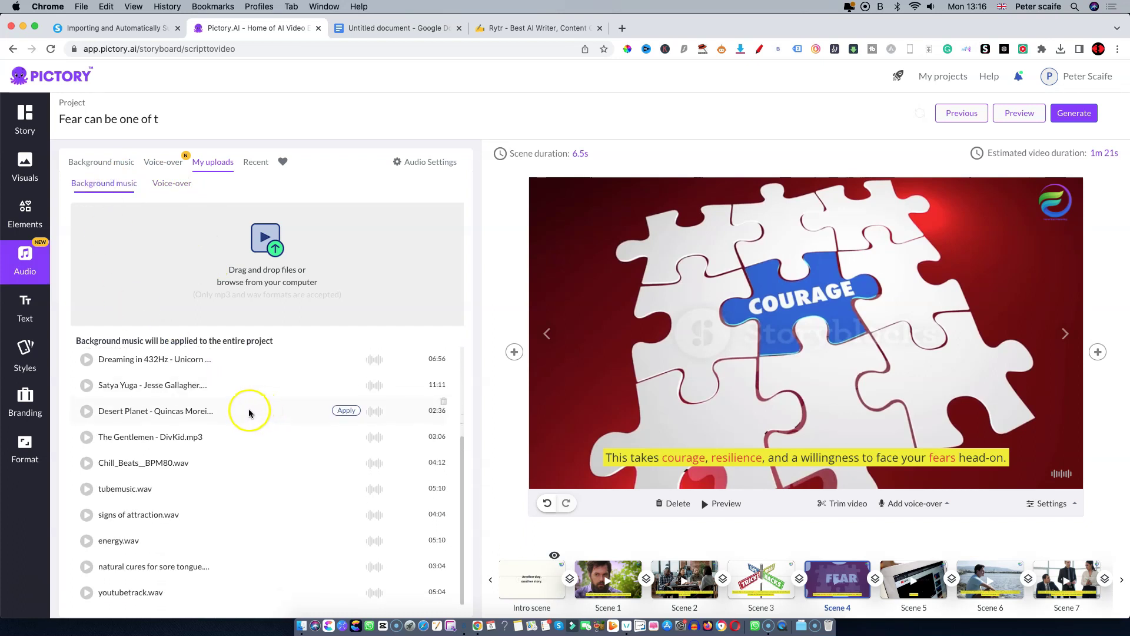
scroll(248, 413, up, 5)
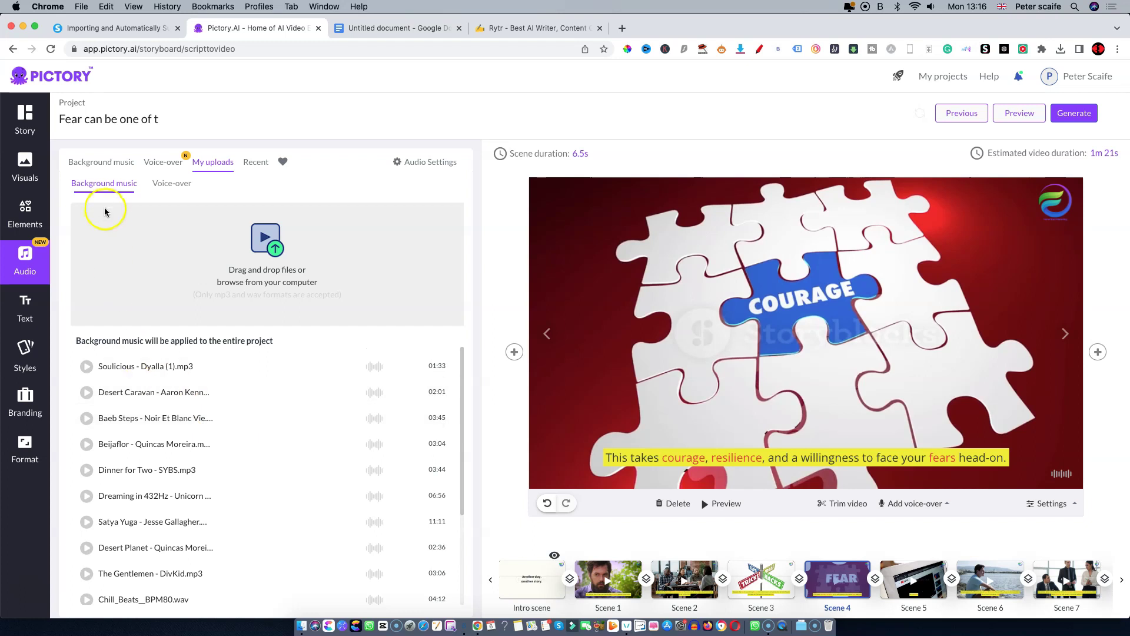
click(107, 162)
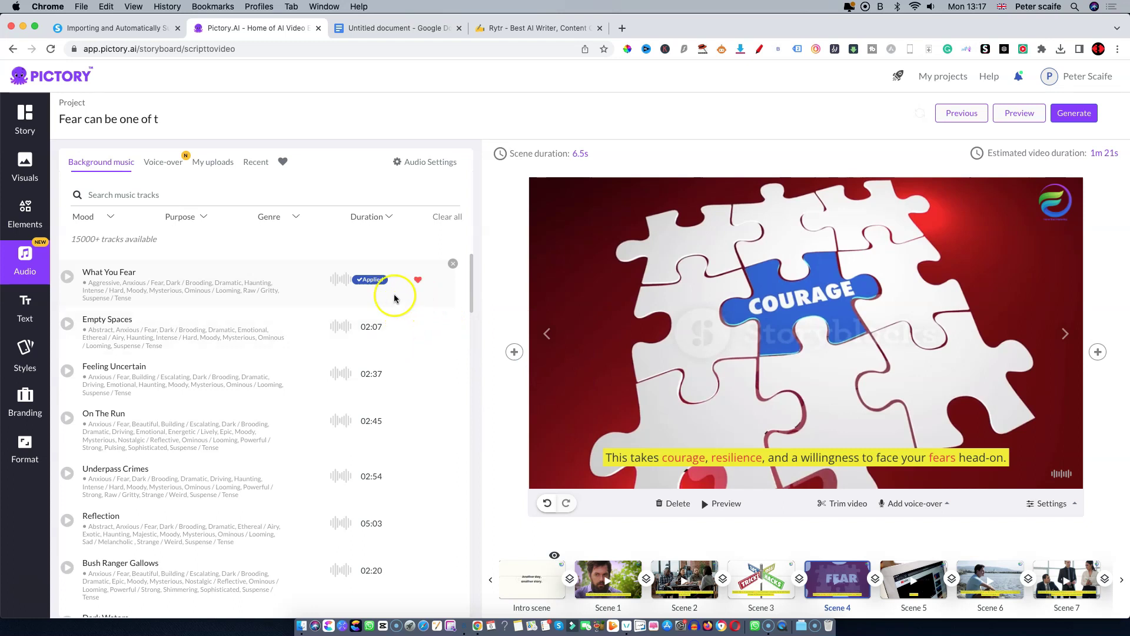
click(67, 324)
key(XF86AudioLowerVolume)
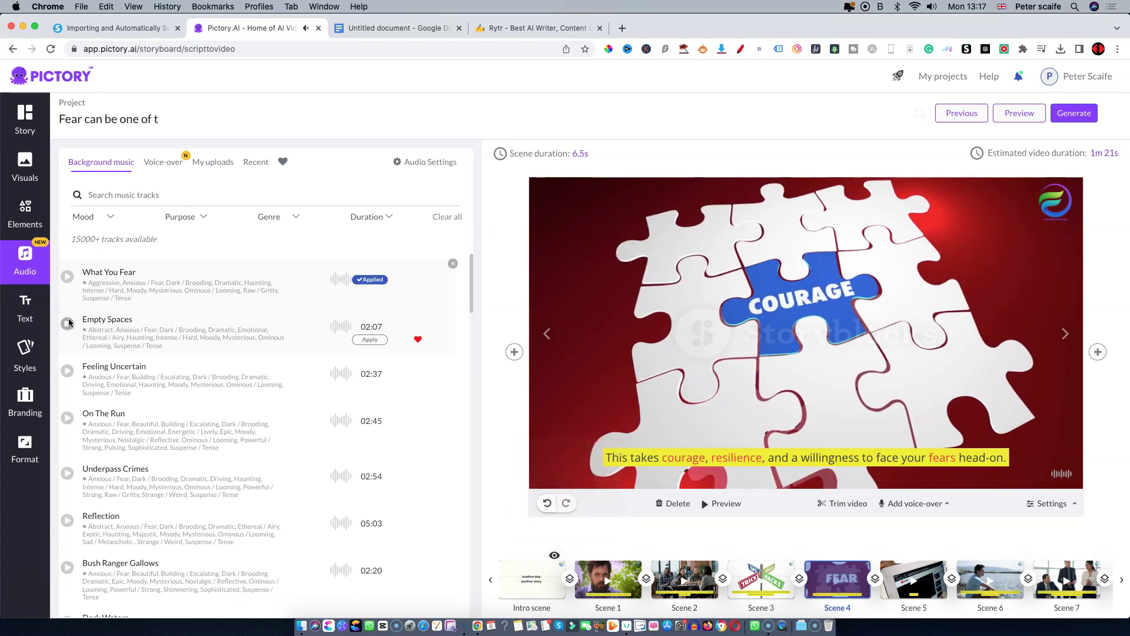
click(367, 340)
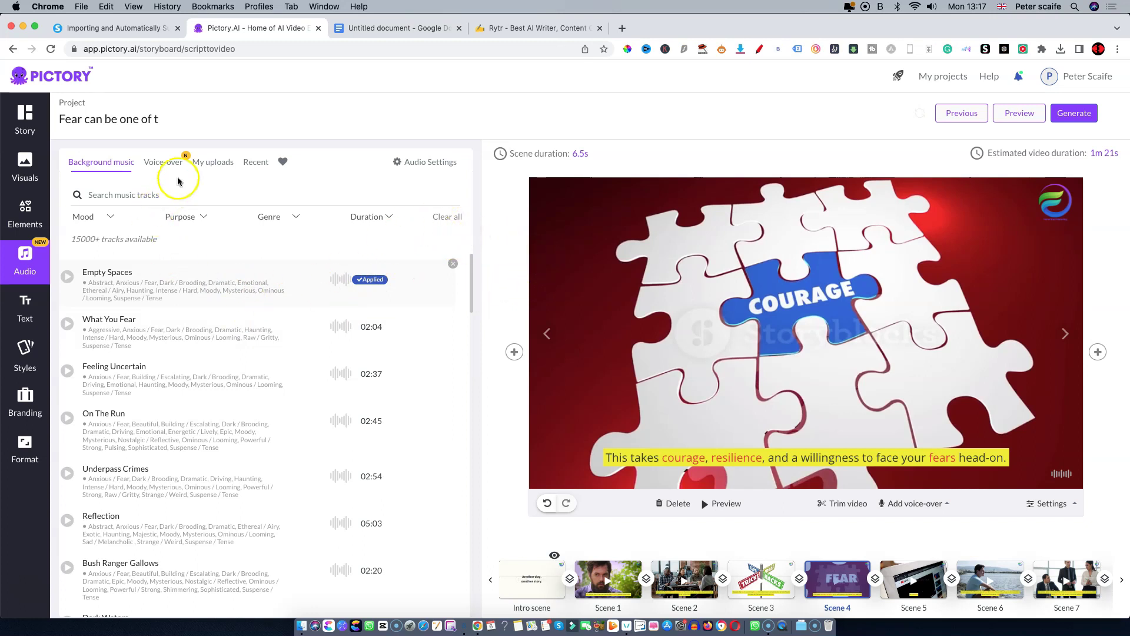
Listen to the Stacy, female AI voice sample and apply it as the voice-over.
click(163, 164)
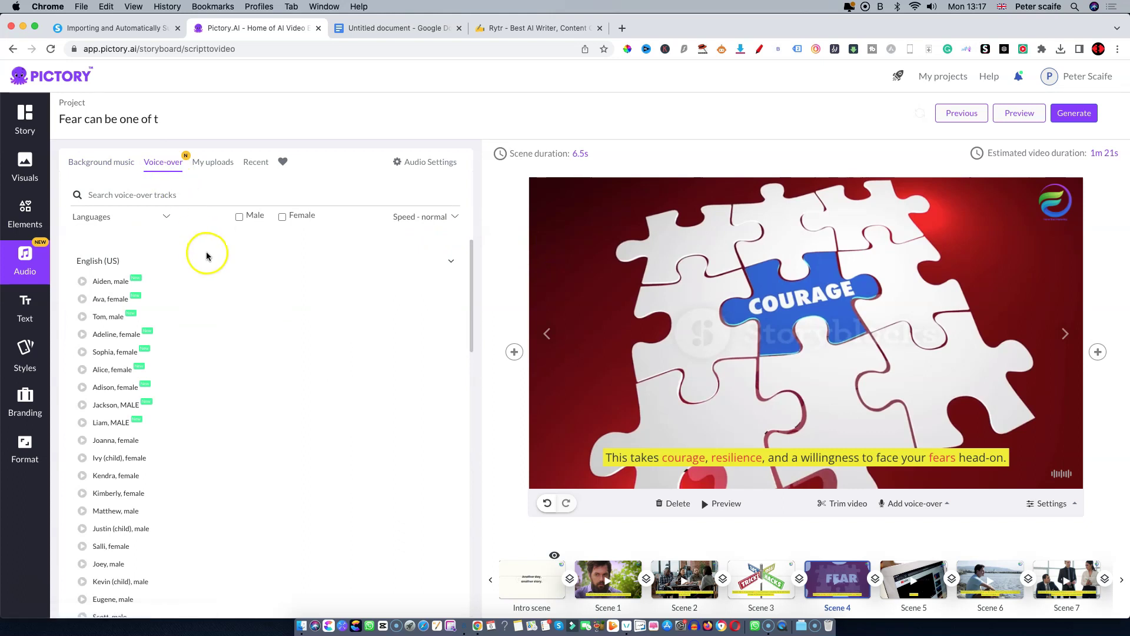
scroll(231, 376, down, 3)
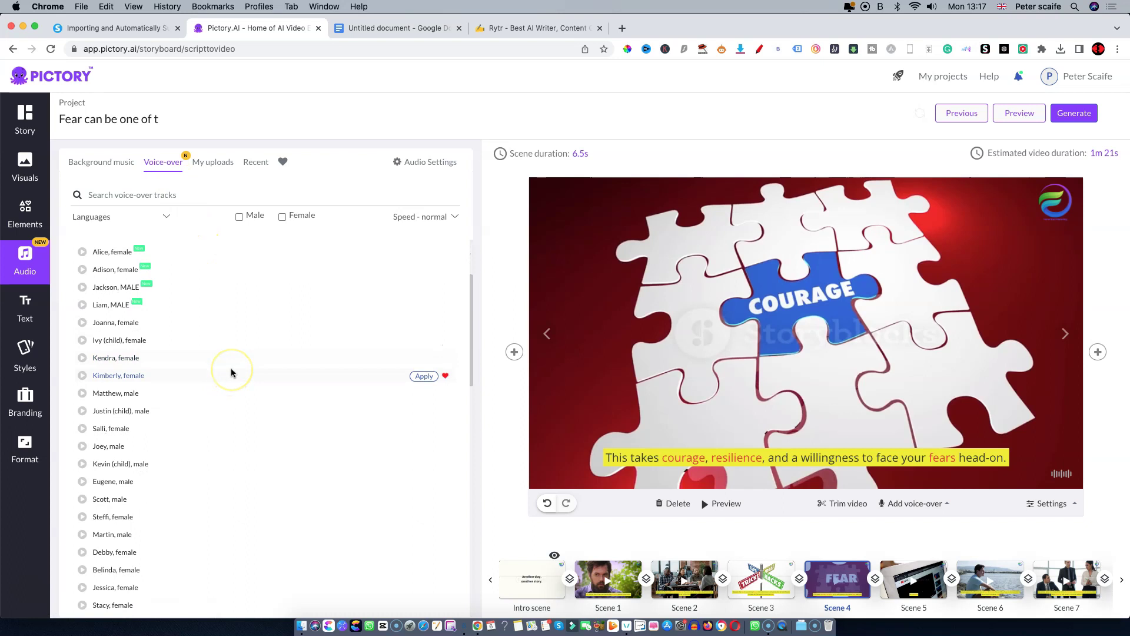
scroll(231, 377, up, 2)
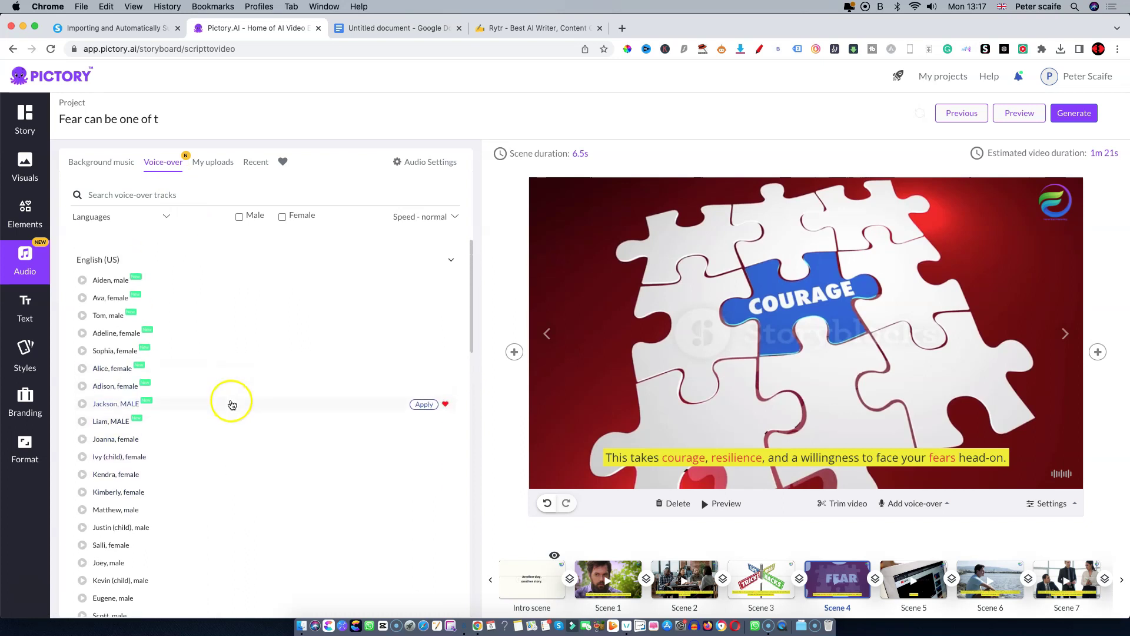
scroll(231, 389, down, 5)
scroll(230, 400, down, 8)
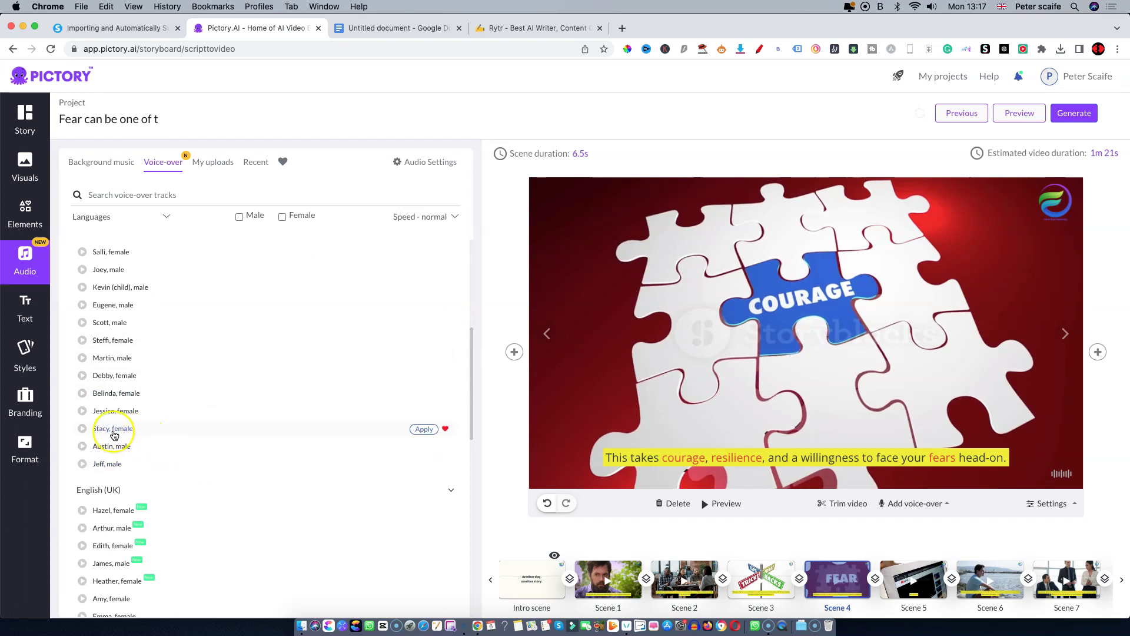
click(83, 430)
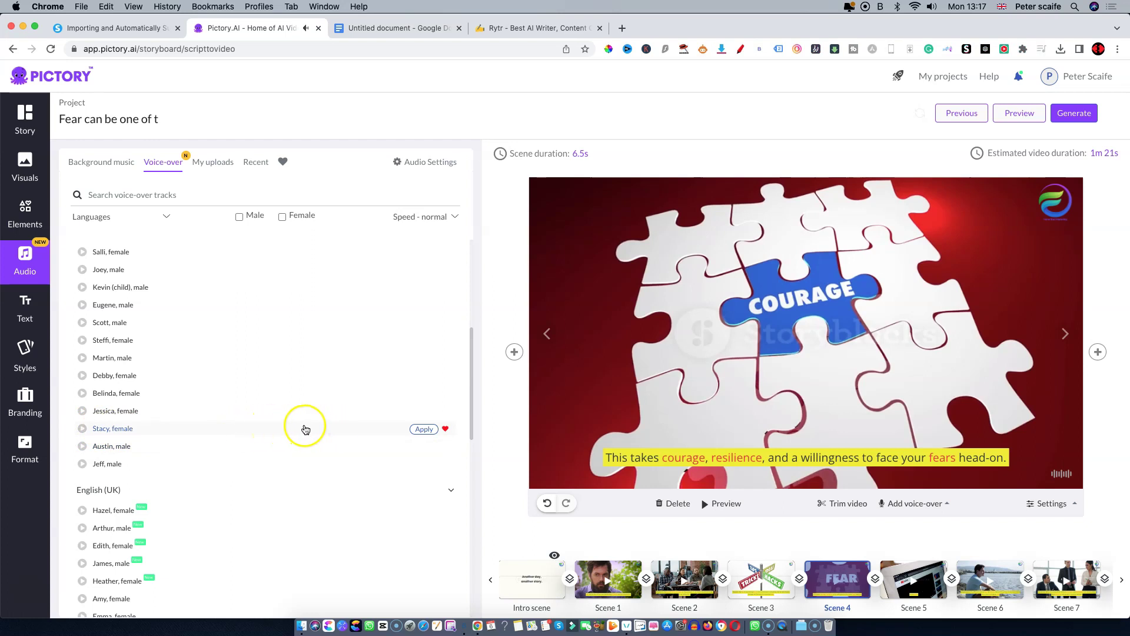
click(424, 429)
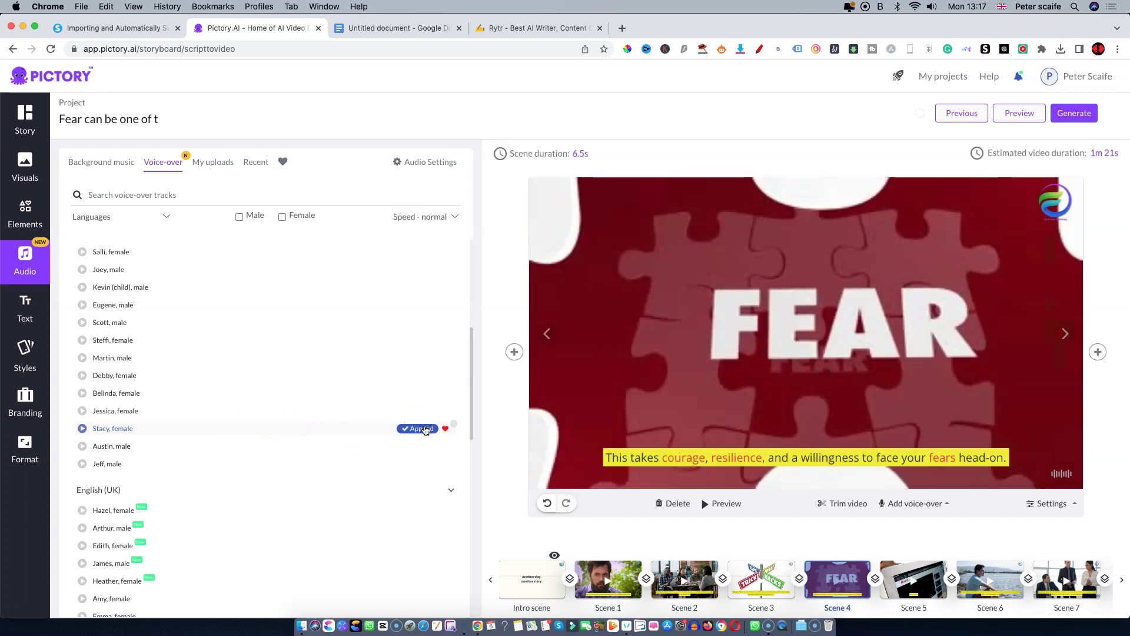
click(417, 429)
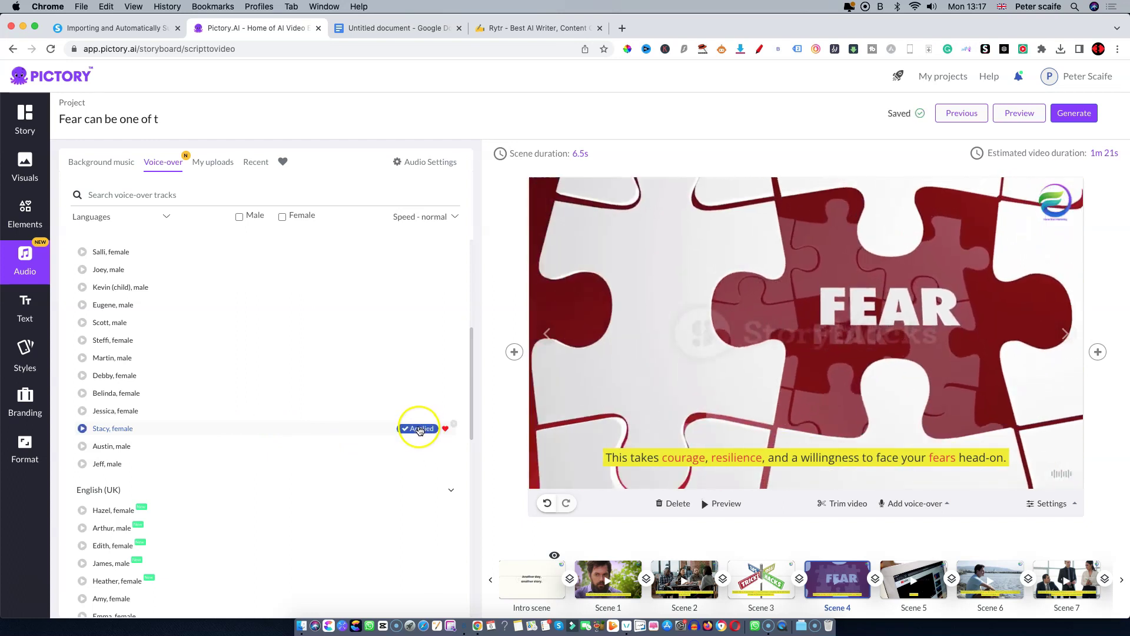
mouse_move(339, 271)
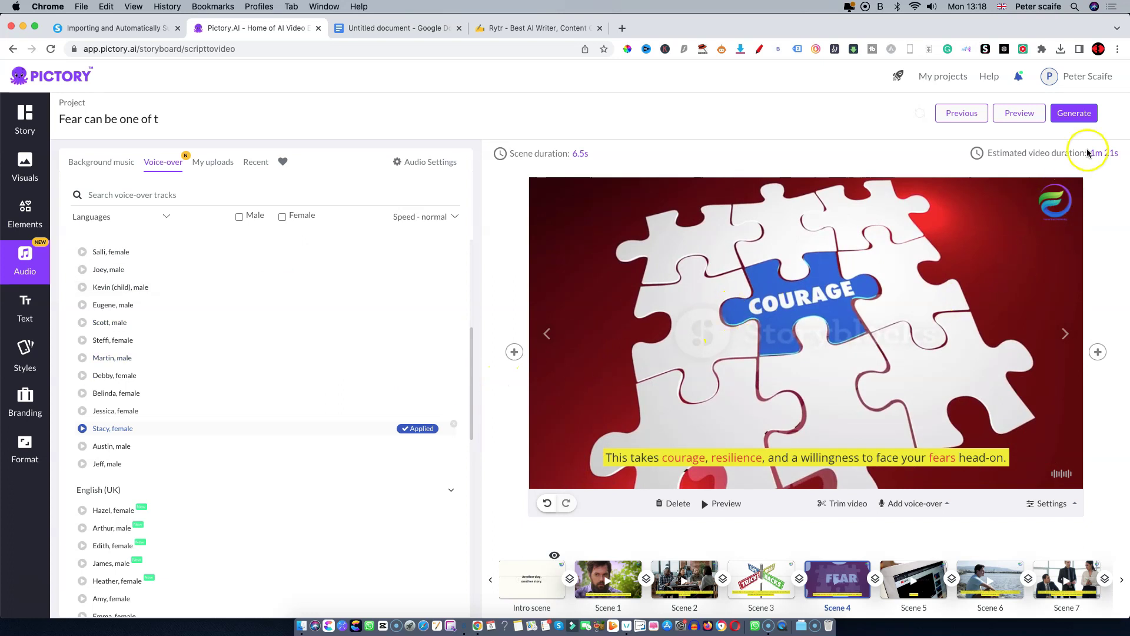
Generate the video, then open the downloaded fear1.mp4 from Chrome's downloads list.
click(1084, 114)
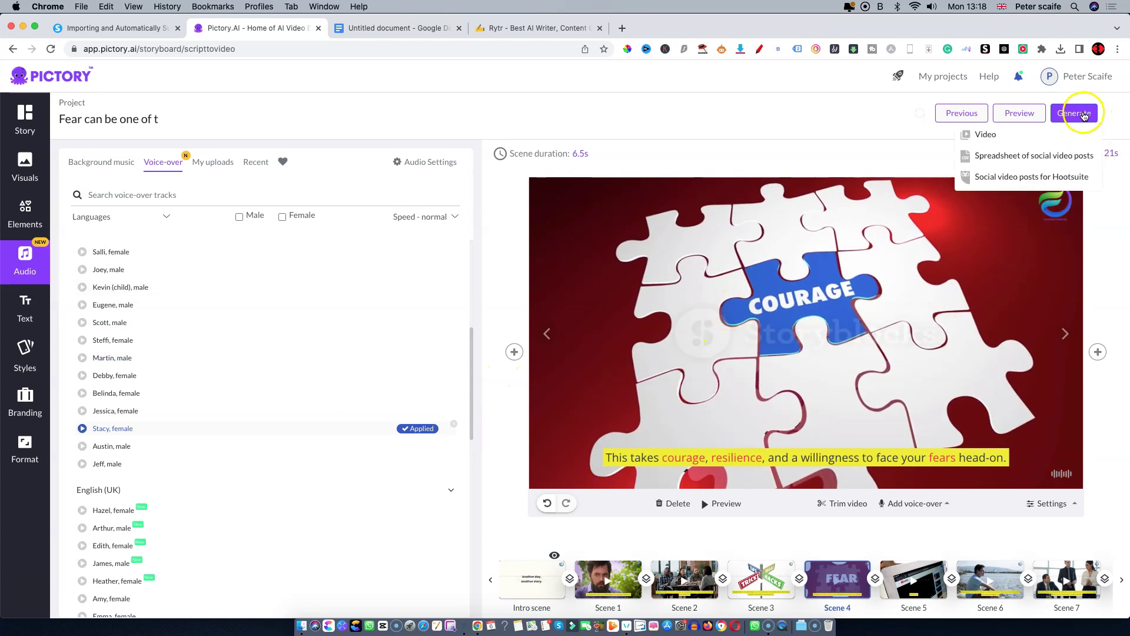
click(986, 134)
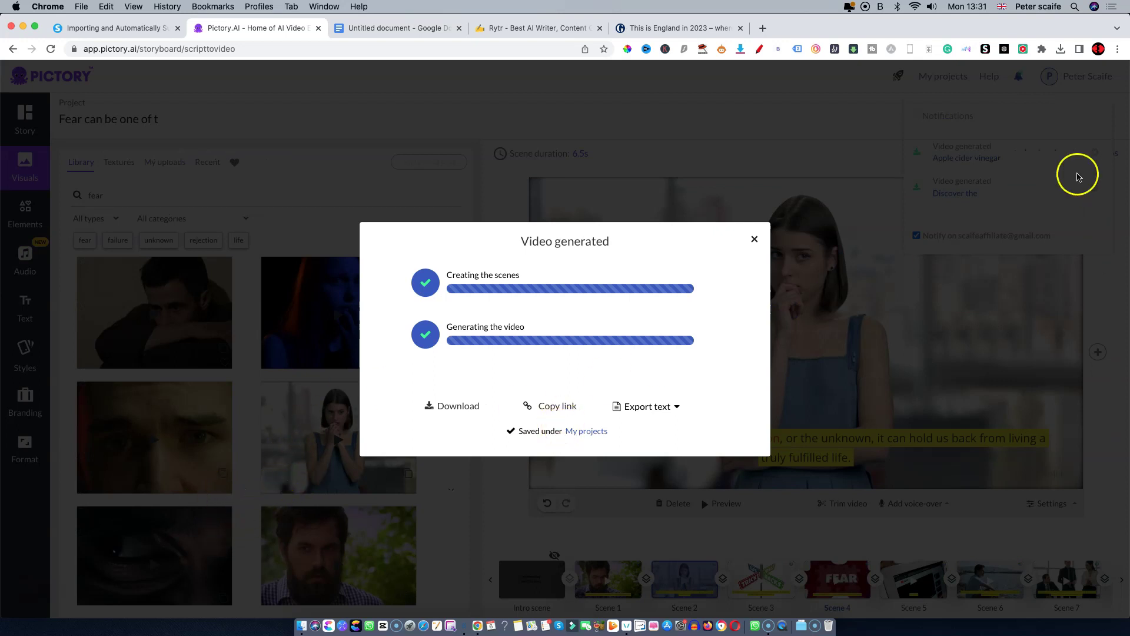
click(1062, 51)
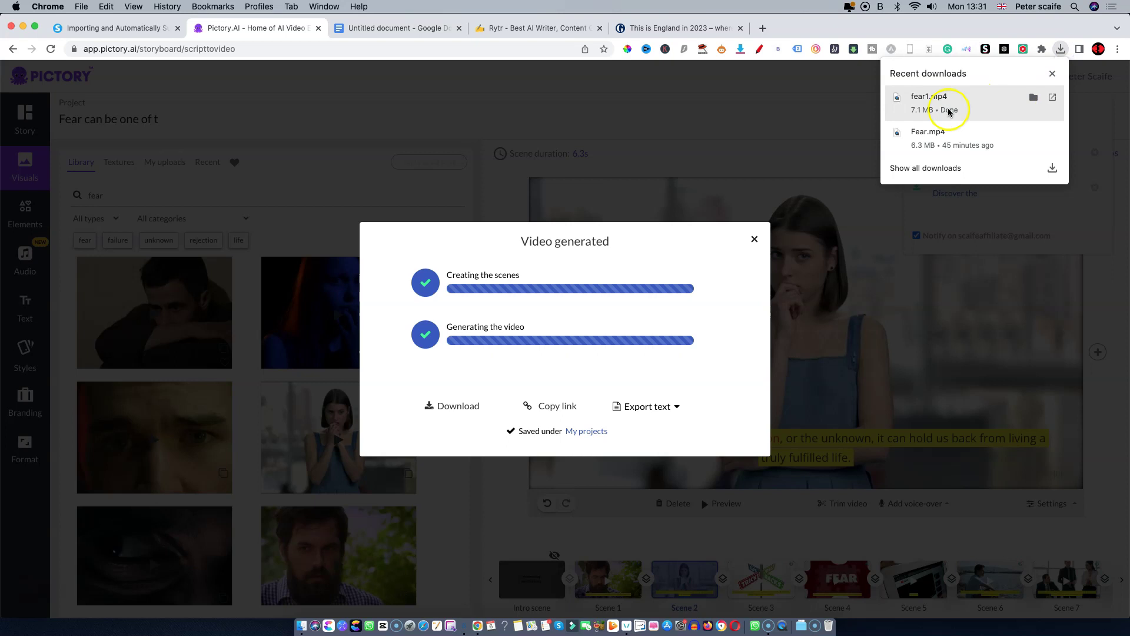
click(930, 102)
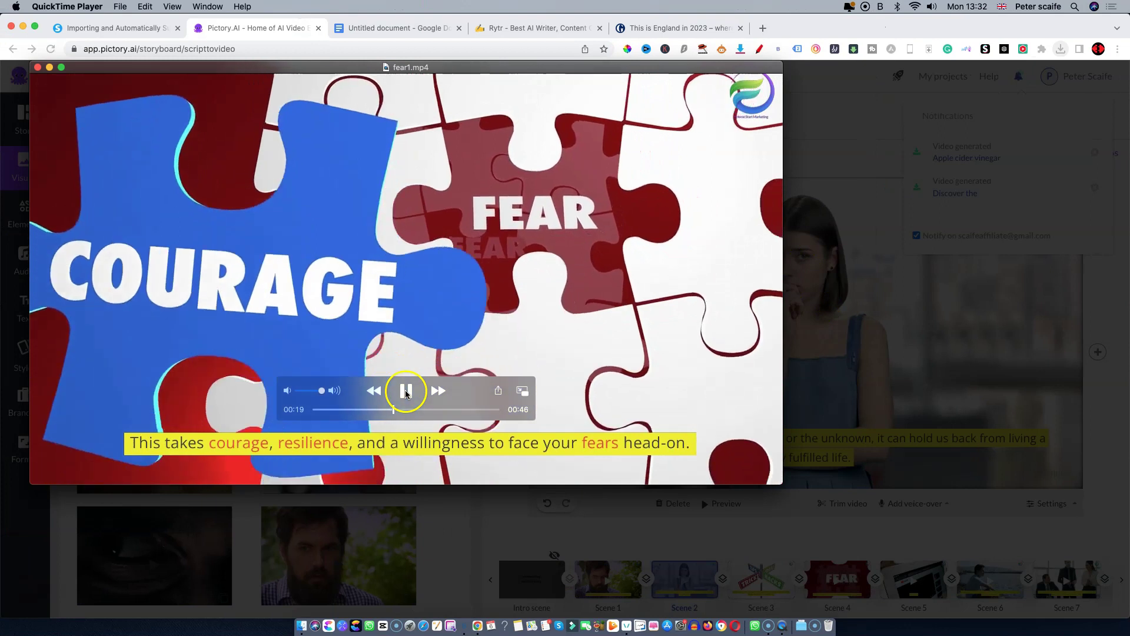
Pause fear1.mp4 in QuickTime Player at 00:21 of 00:46.
click(406, 391)
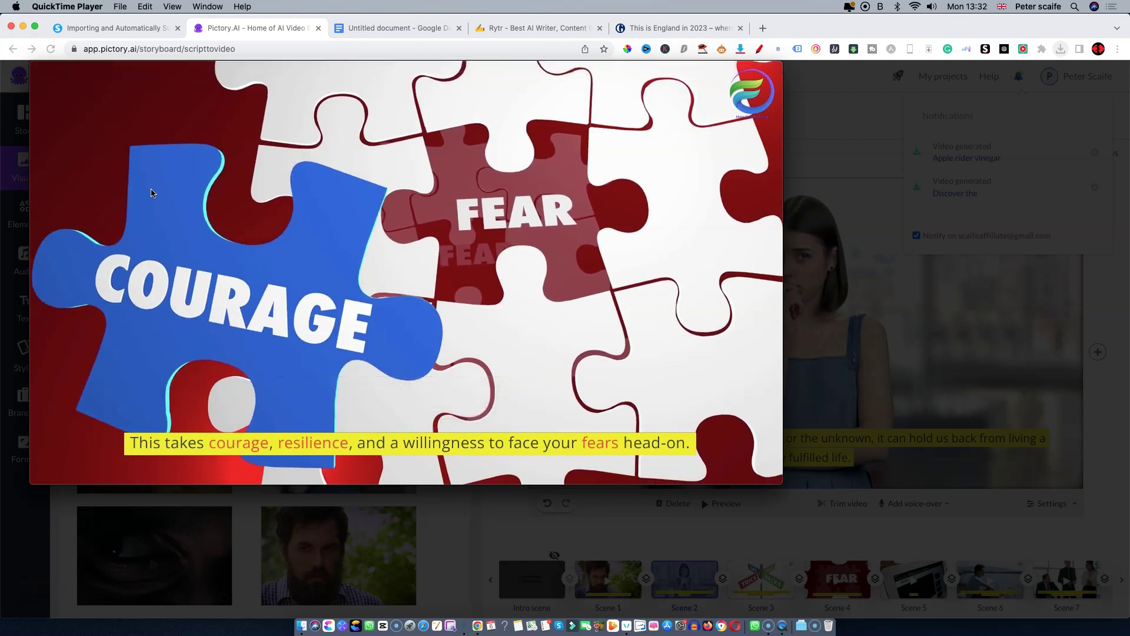
Close the fear1.mp4 QuickTime window to return to Pictory's Video generated dialog.
click(37, 68)
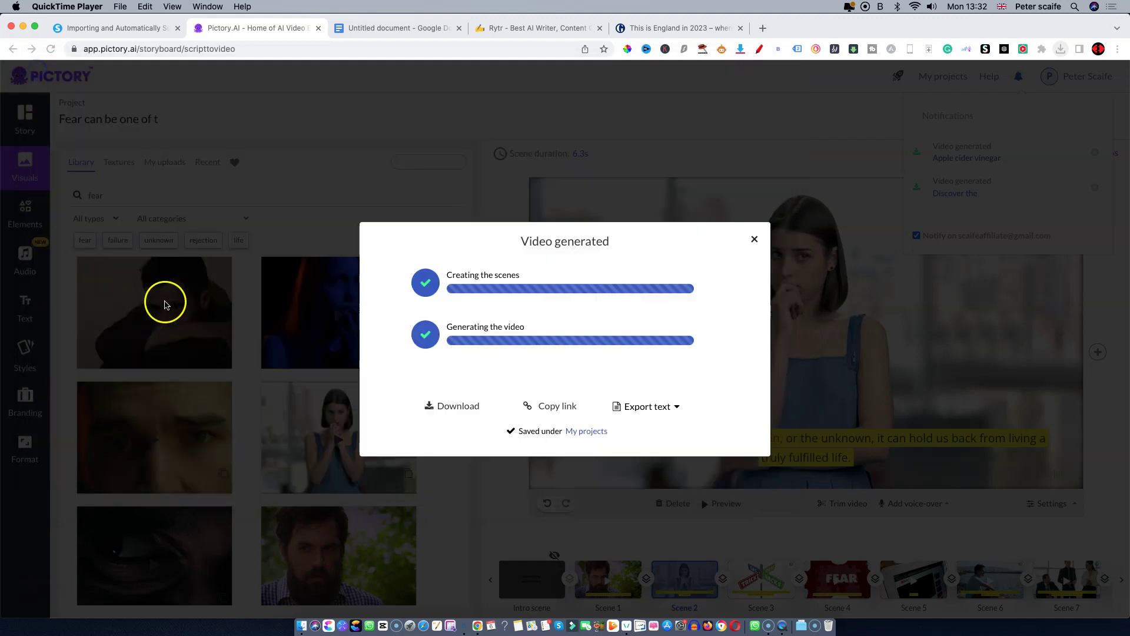